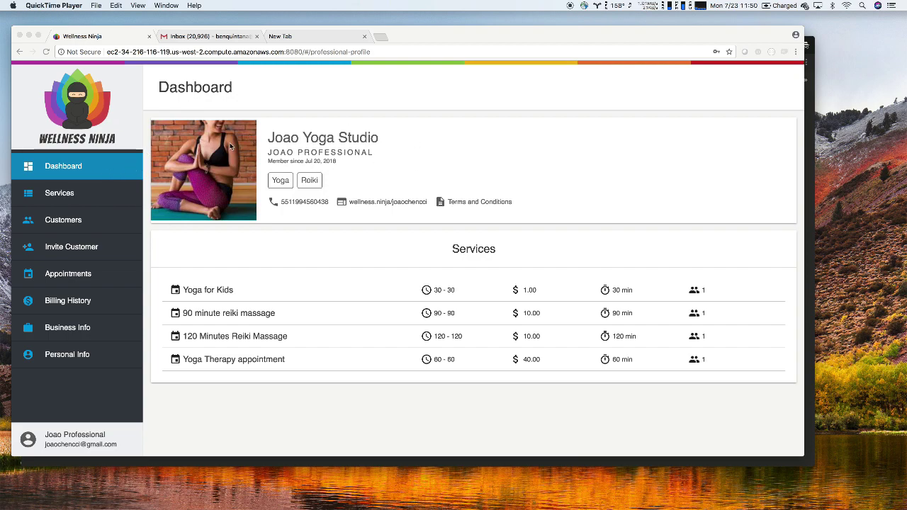
Focus the browser and open the Services page listing the four offered services
{"action": "left_click", "coordinate": [291, 142]}
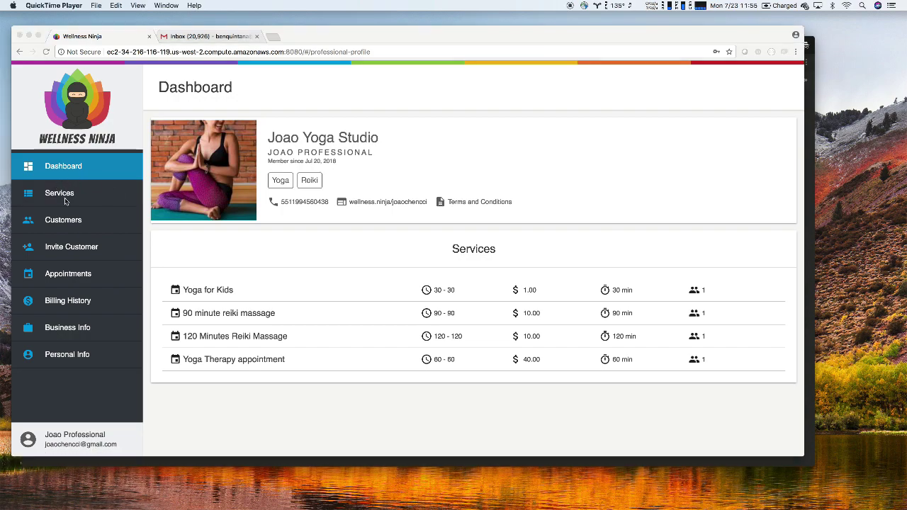
{"action": "left_click", "coordinate": [64, 200]}
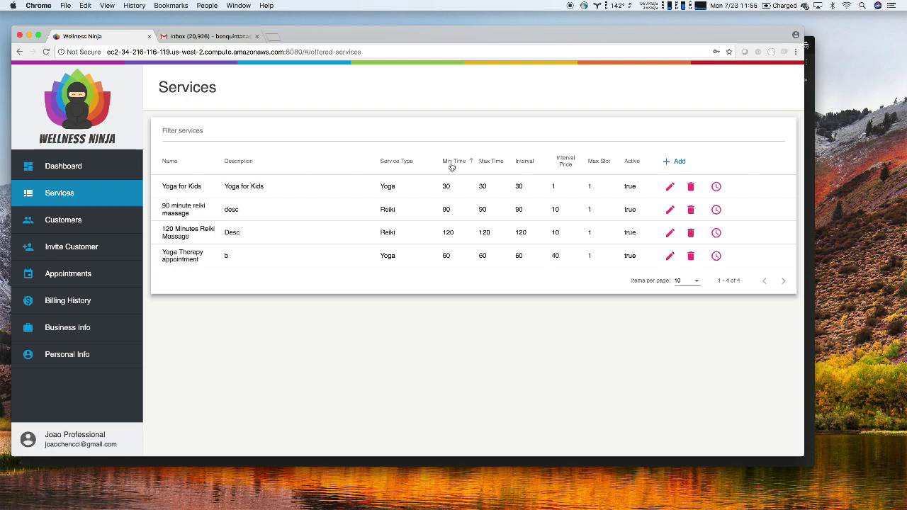
{"action": "double_click", "coordinate": [446, 186]}
{"action": "double_click", "coordinate": [481, 187]}
{"action": "left_click", "coordinate": [196, 214]}
{"action": "double_click", "coordinate": [446, 209]}
{"action": "left_click", "coordinate": [482, 209]}
{"action": "double_click", "coordinate": [482, 209]}
{"action": "left_click", "coordinate": [481, 209]}
Open the 90 minute reiki massage's Scheduling dialog and show Monday's two time slots
{"action": "left_click", "coordinate": [716, 210]}
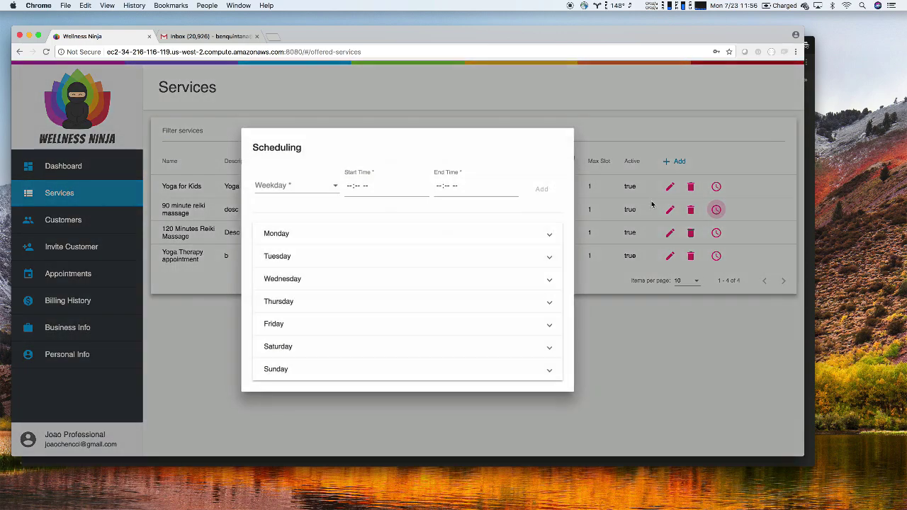
{"action": "left_click", "coordinate": [407, 232]}
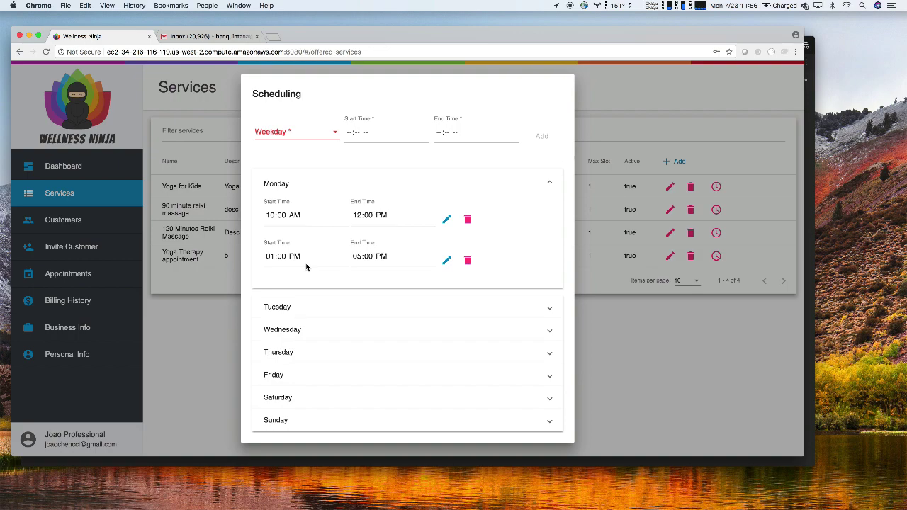
Add a Tuesday availability slot from 09:00 AM to 01:00 PM
{"action": "left_click", "coordinate": [308, 308]}
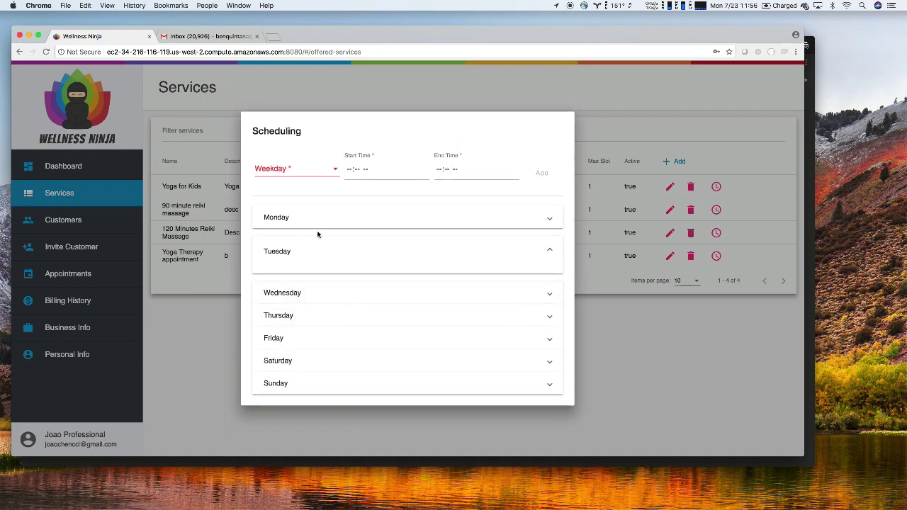
{"action": "left_click", "coordinate": [336, 173]}
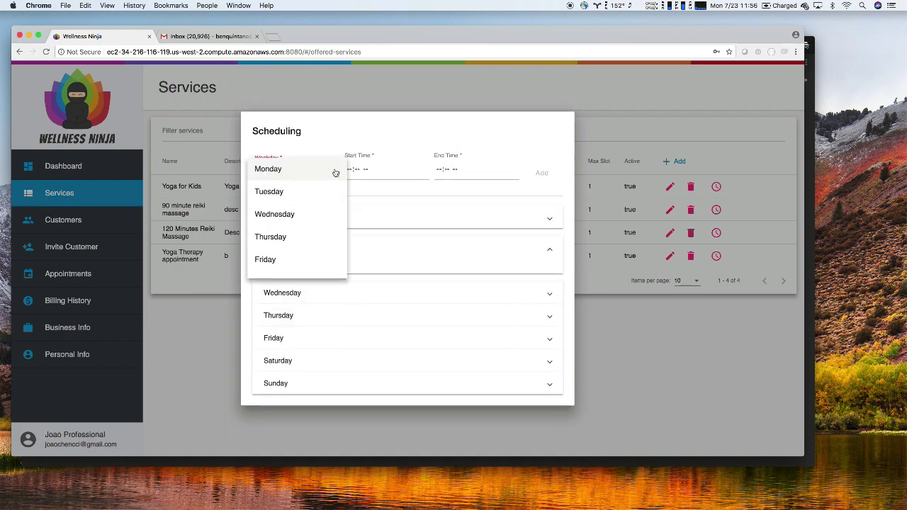
{"action": "left_click", "coordinate": [290, 192]}
{"action": "left_click", "coordinate": [348, 171]}
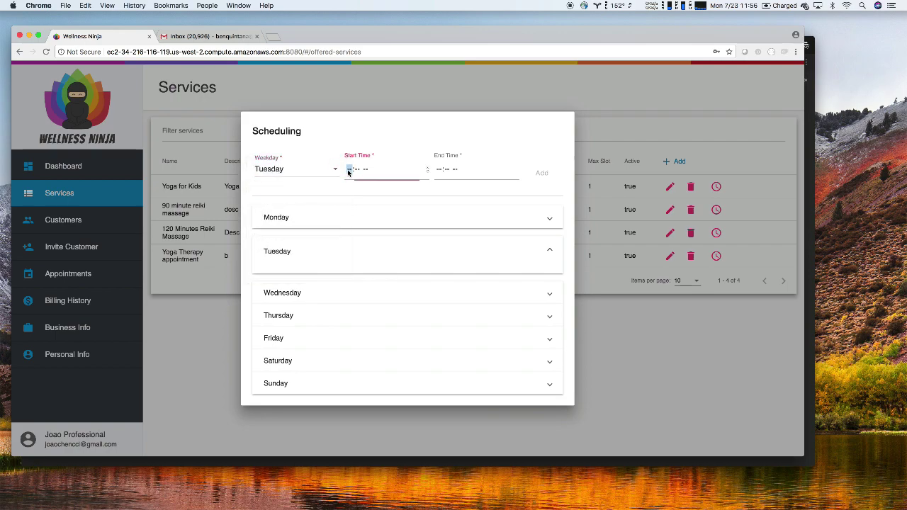
{"action": "type", "text": "0900a"}
{"action": "key", "text": "Tab"}
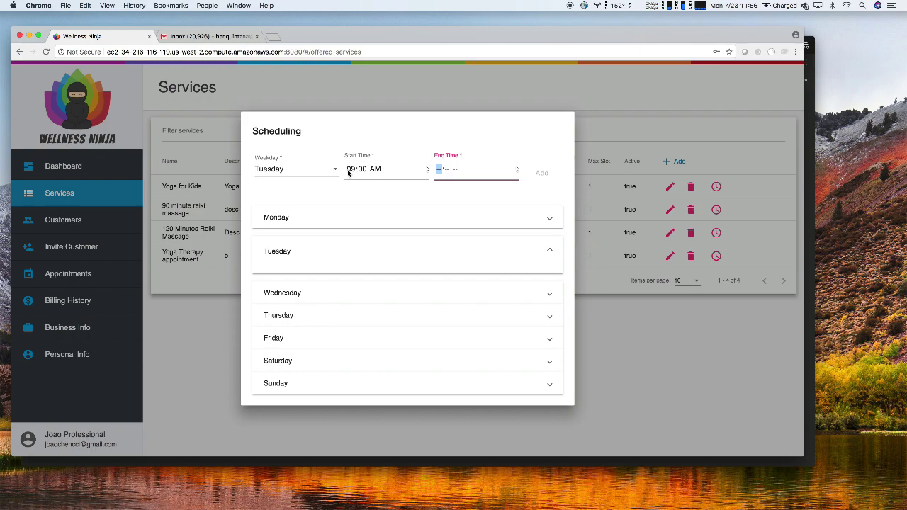
{"action": "type", "text": "10:-- --"}
{"action": "key", "text": "Left"}
{"action": "type", "text": "0100p"}
{"action": "left_click", "coordinate": [539, 174]}
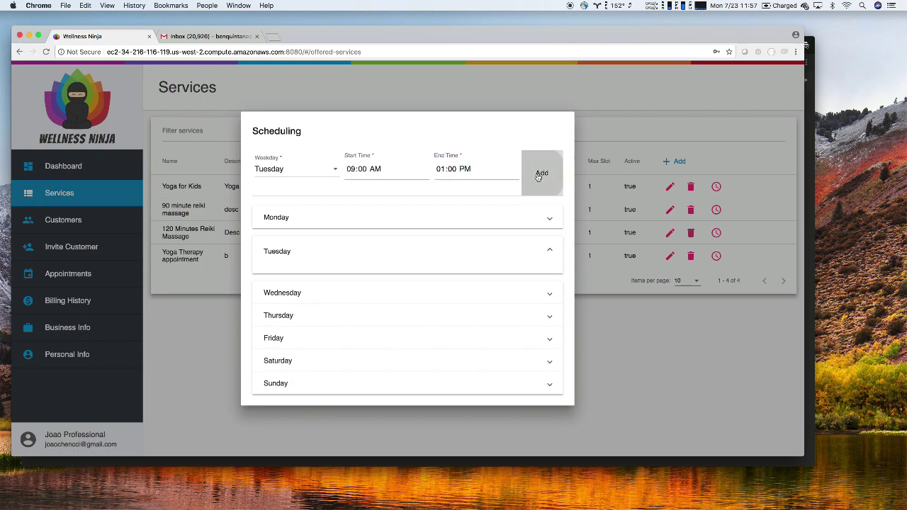
Add a second Tuesday slot from 02:00 PM to 06:00 PM
{"action": "left_click", "coordinate": [352, 151]}
{"action": "type", "text": "0200"}
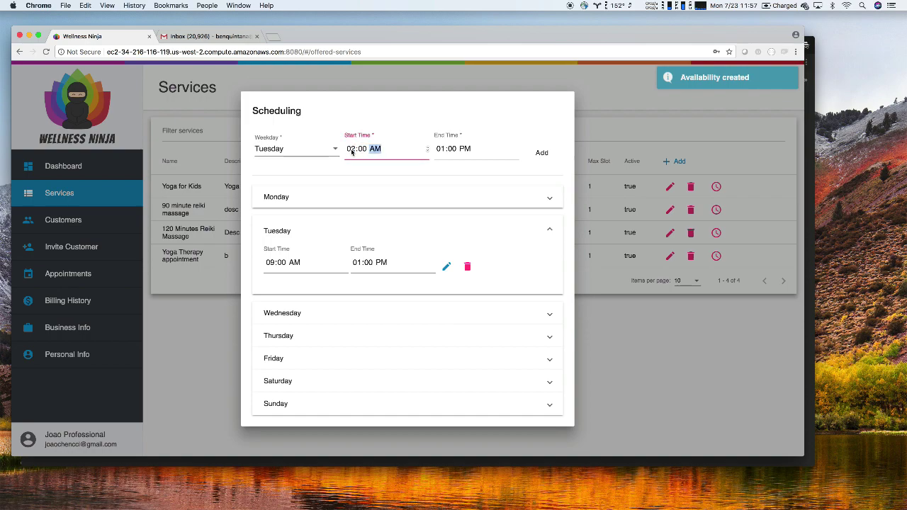
{"action": "type", "text": "p"}
{"action": "key", "text": "Tab"}
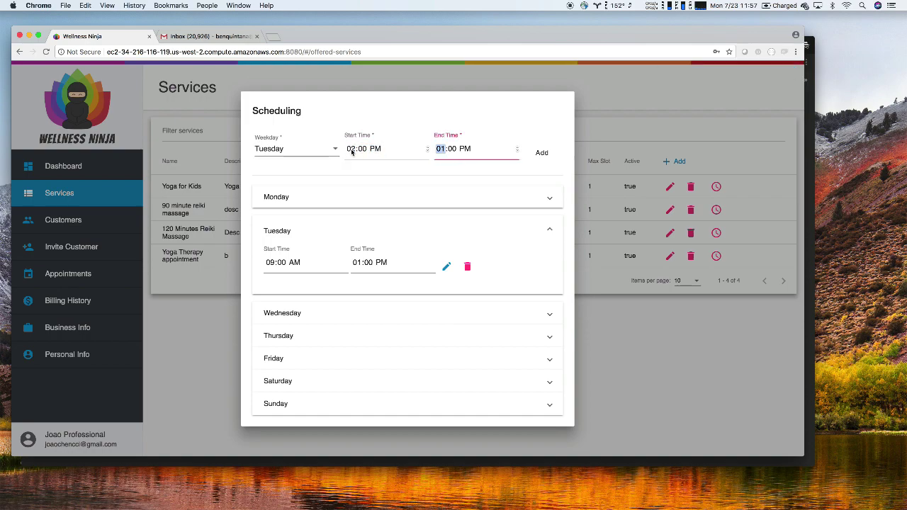
{"action": "type", "text": "06"}
{"action": "left_click", "coordinate": [542, 154]}
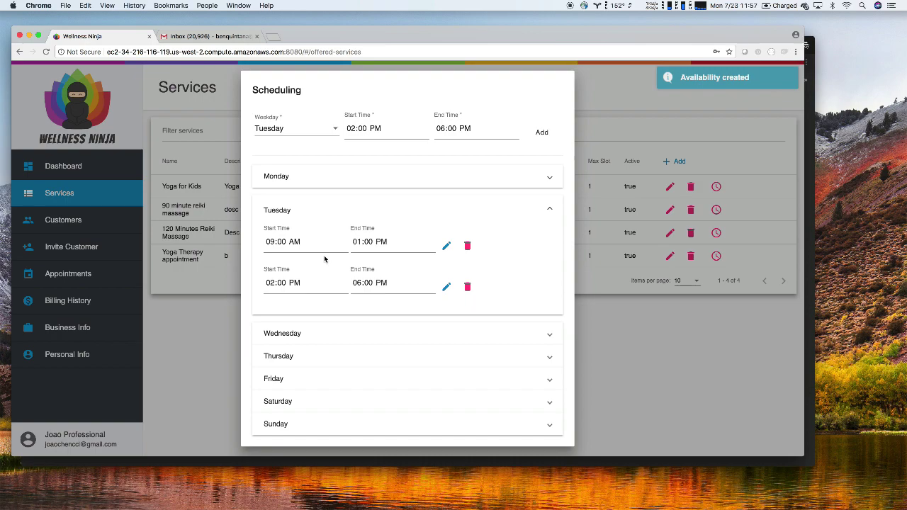
Check Monday's and Tuesday's reiki massage slots, then close the Scheduling dialog
{"action": "left_click", "coordinate": [351, 178]}
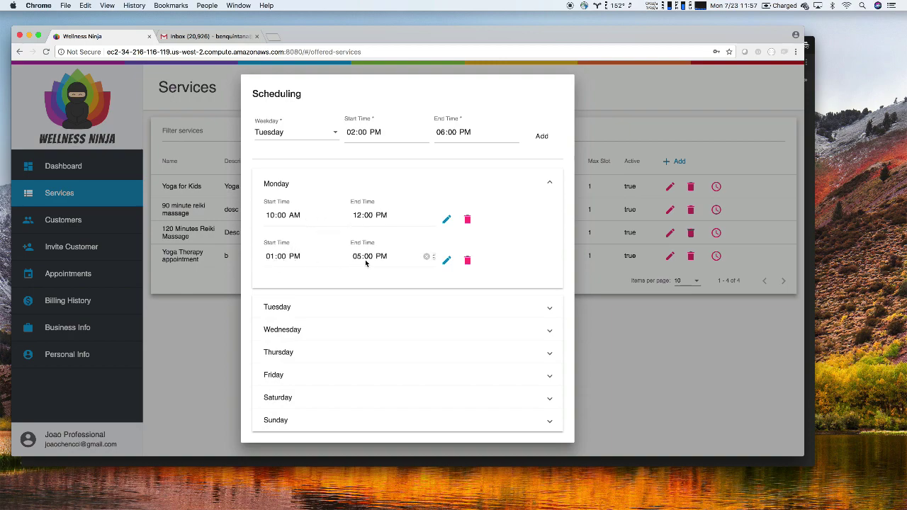
{"action": "left_click", "coordinate": [327, 312]}
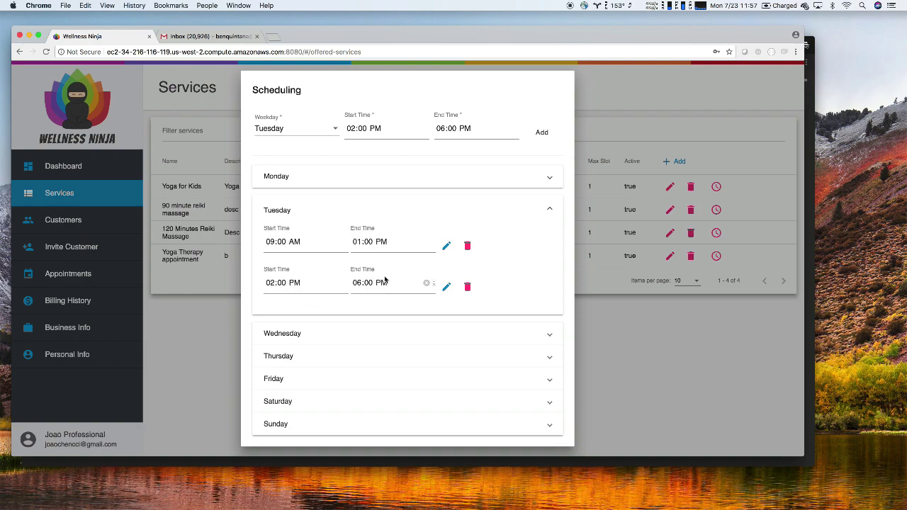
{"action": "left_click", "coordinate": [212, 315]}
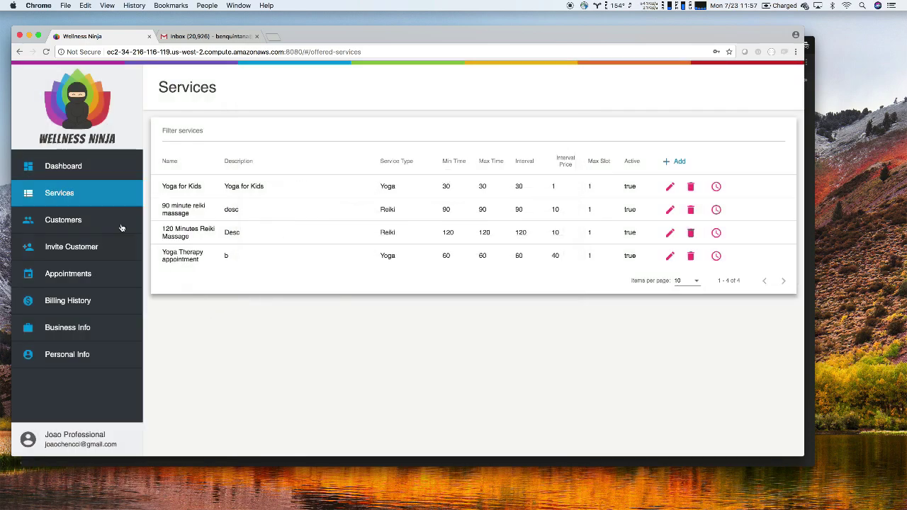
Check the Monday and Tuesday blocks on the Dashboard's Jul 22–28 calendar, then go to Customers
{"action": "left_click", "coordinate": [73, 167]}
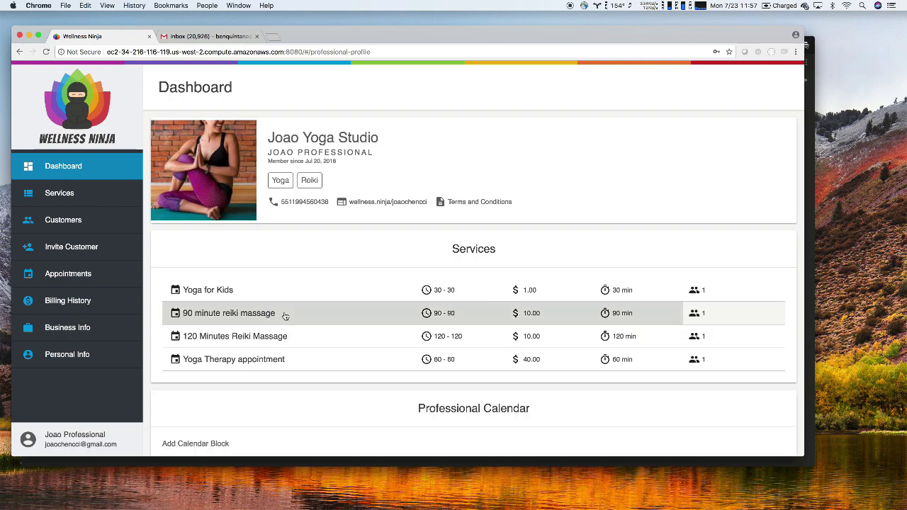
{"action": "scroll", "coordinate": [284, 315], "scroll_direction": "down", "scroll_amount": 10}
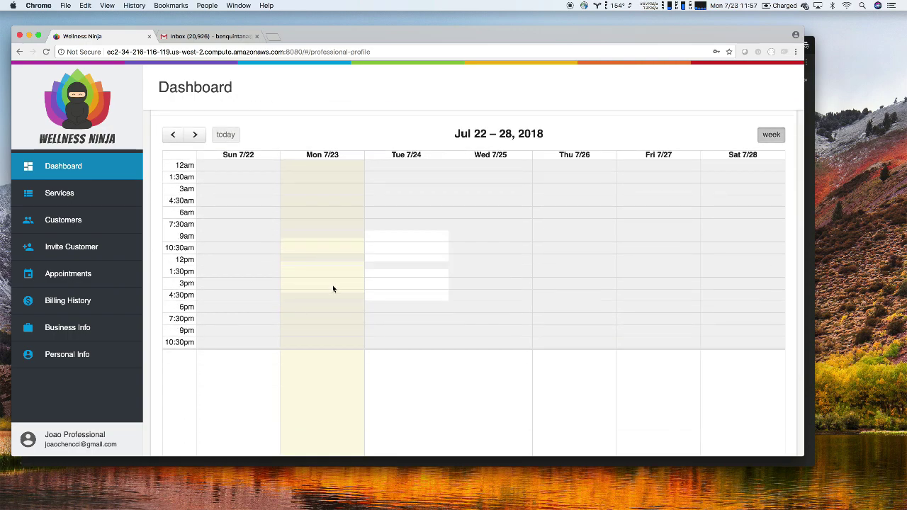
{"action": "scroll", "coordinate": [332, 285], "scroll_direction": "down", "scroll_amount": 1}
{"action": "scroll", "coordinate": [331, 273], "scroll_direction": "down", "scroll_amount": 2}
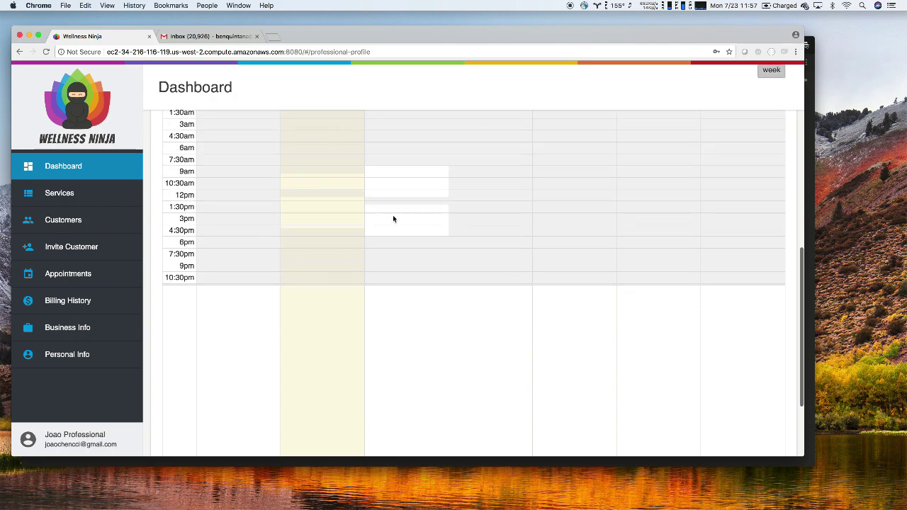
{"action": "scroll", "coordinate": [406, 207], "scroll_direction": "up", "scroll_amount": 4}
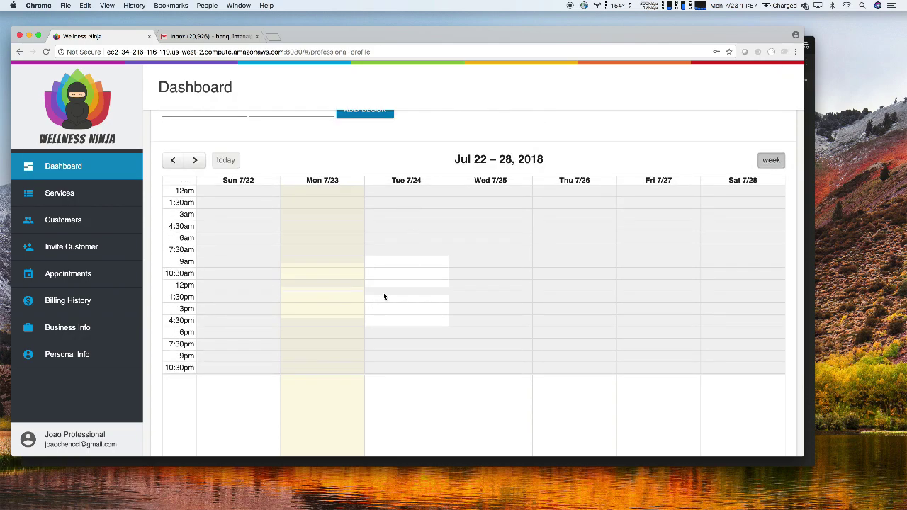
{"action": "scroll", "coordinate": [384, 296], "scroll_direction": "up", "scroll_amount": 2}
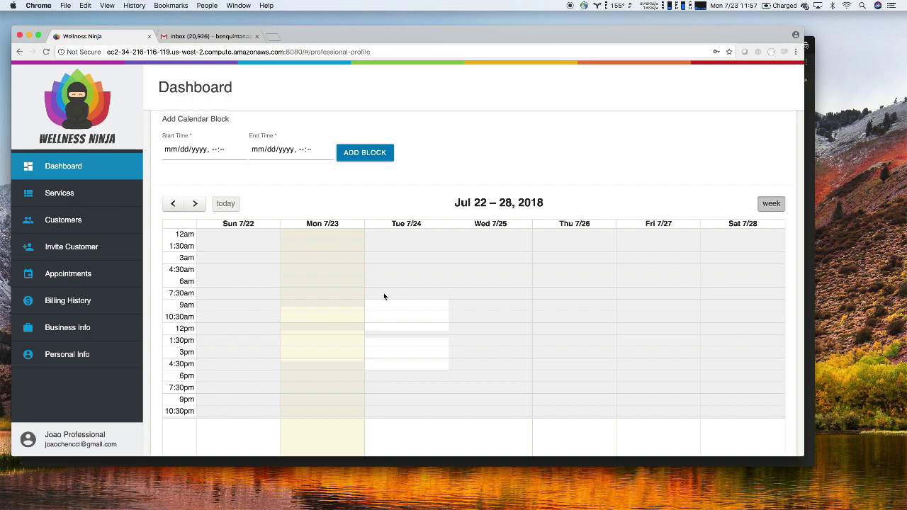
{"action": "left_click", "coordinate": [73, 222]}
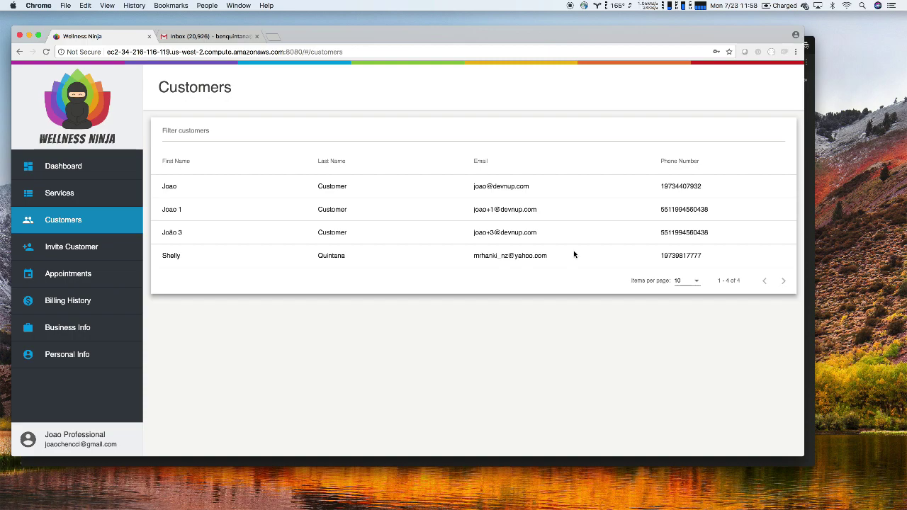
On the Invite Customer page, enter the customer's e-mail address and submit the invite
{"action": "left_click", "coordinate": [48, 251]}
{"action": "left_click", "coordinate": [419, 169]}
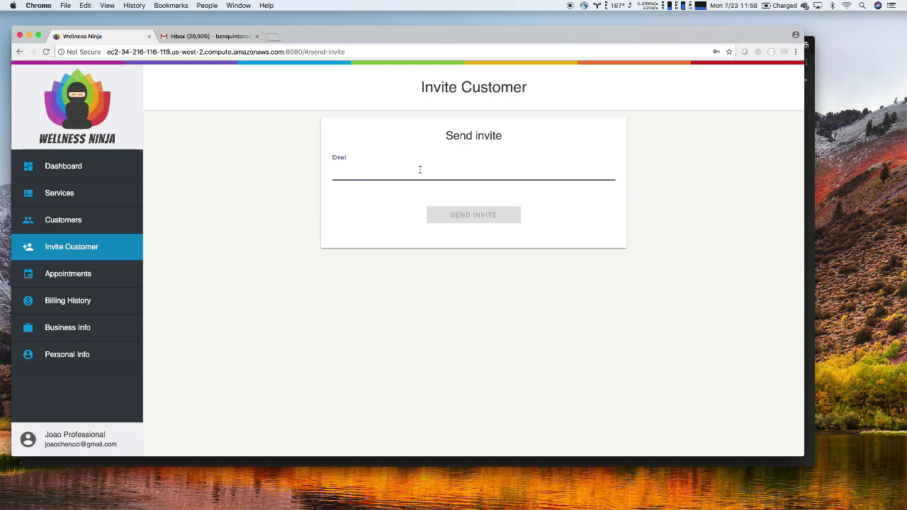
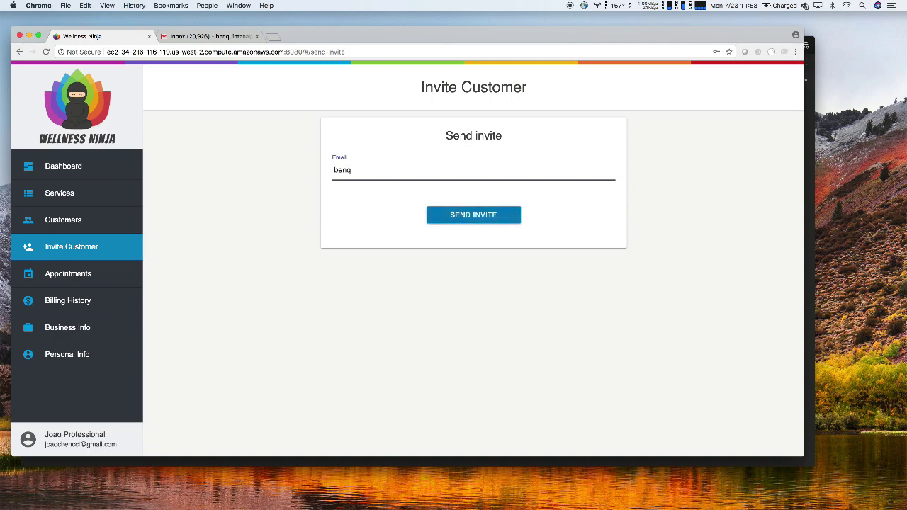
{"action": "key", "text": "Return"}
Add a plus suffix to the invitee's e-mail address, send the invite, and switch to Gmail
{"action": "left_click", "coordinate": [374, 169]}
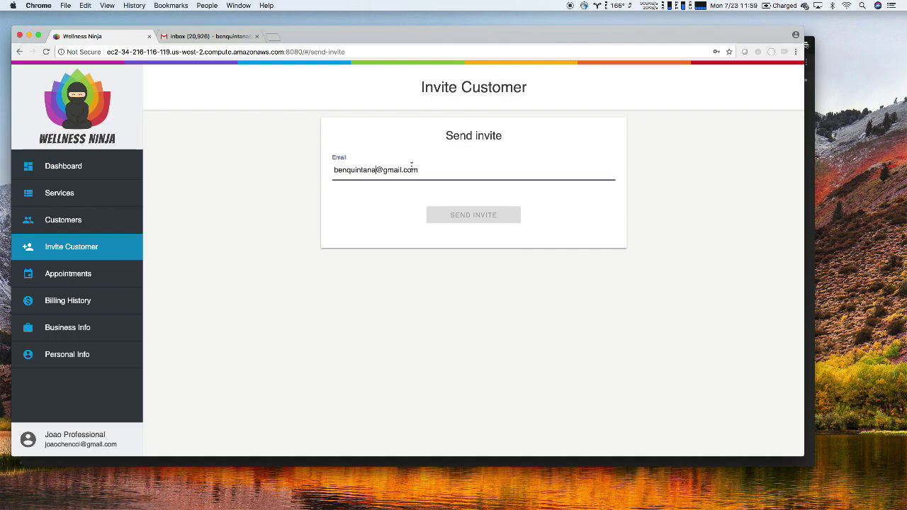
{"action": "type", "text": "+2"}
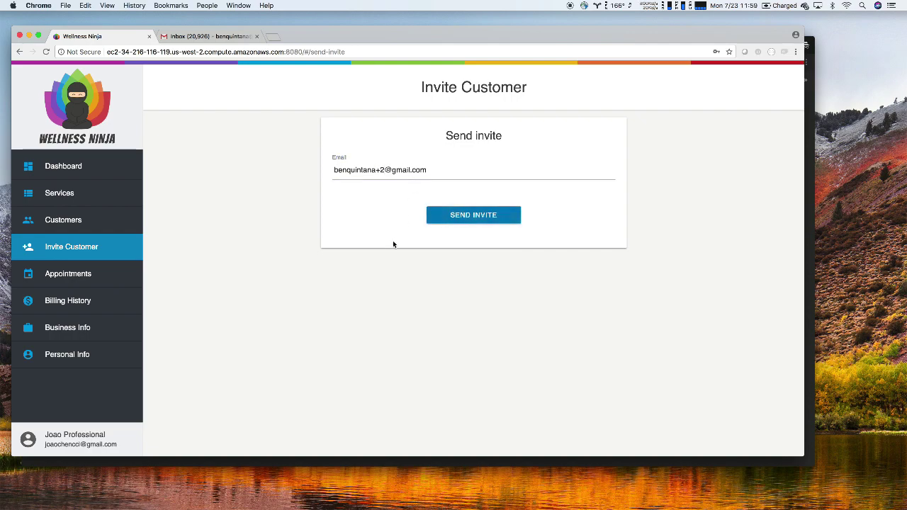
{"action": "left_click", "coordinate": [453, 217]}
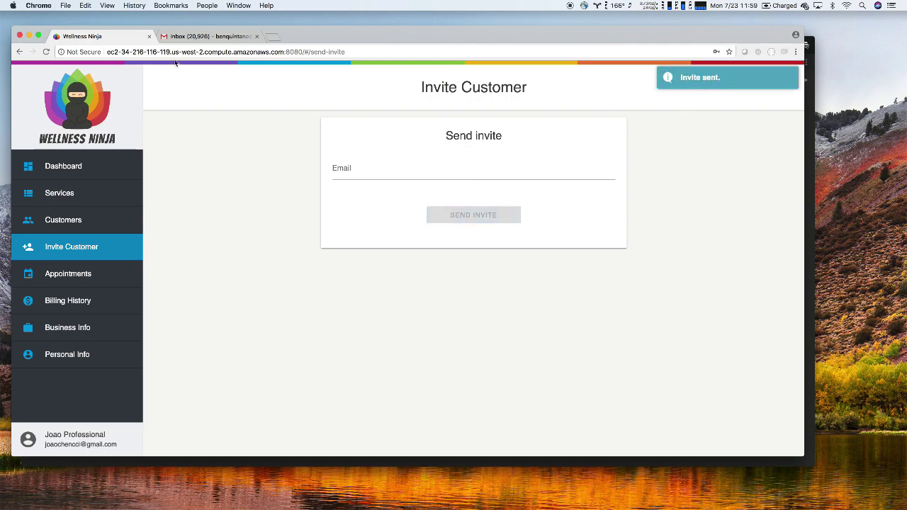
{"action": "left_click", "coordinate": [193, 38]}
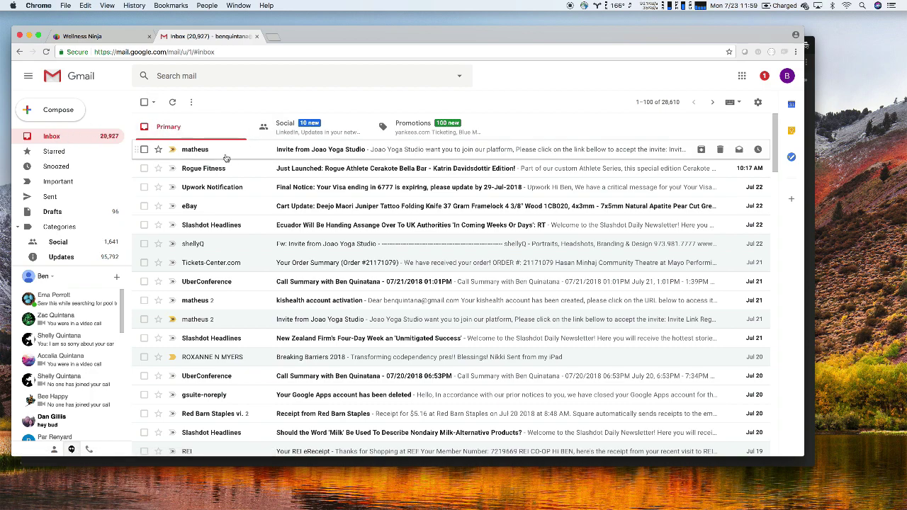
Open the 'Invite from Joao Yoga Studio' email and copy its Invite Link address
{"action": "left_click", "coordinate": [338, 150]}
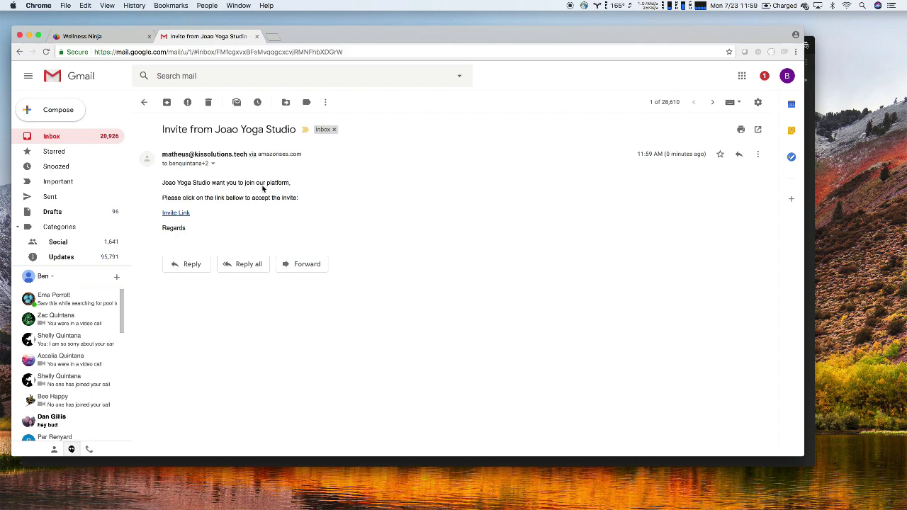
{"action": "right_click", "coordinate": [185, 218]}
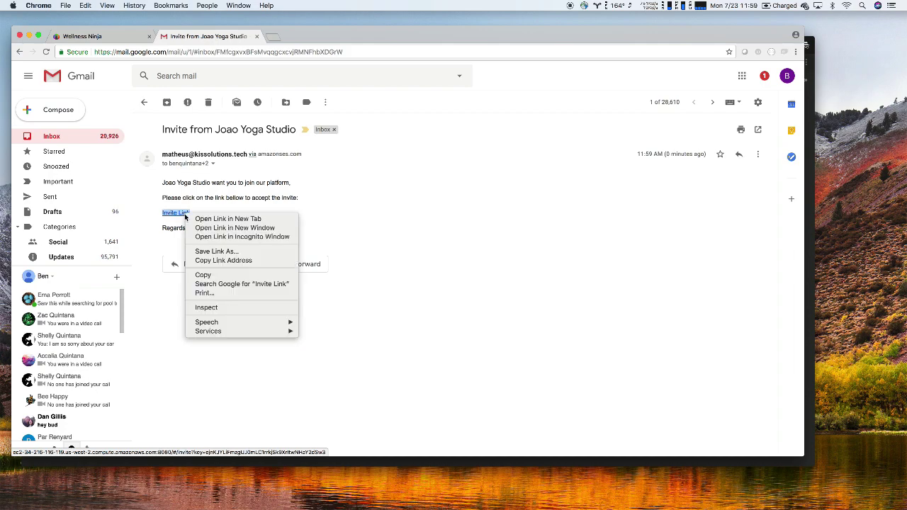
{"action": "left_click", "coordinate": [231, 259]}
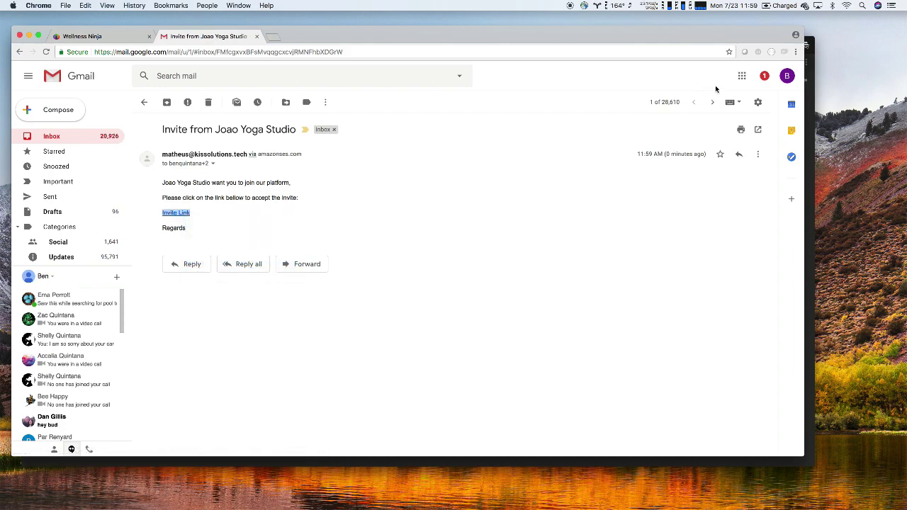
Load the copied invite link in a new incognito window to reach the Invite Received page
{"action": "key", "text": "super+shift+n"}
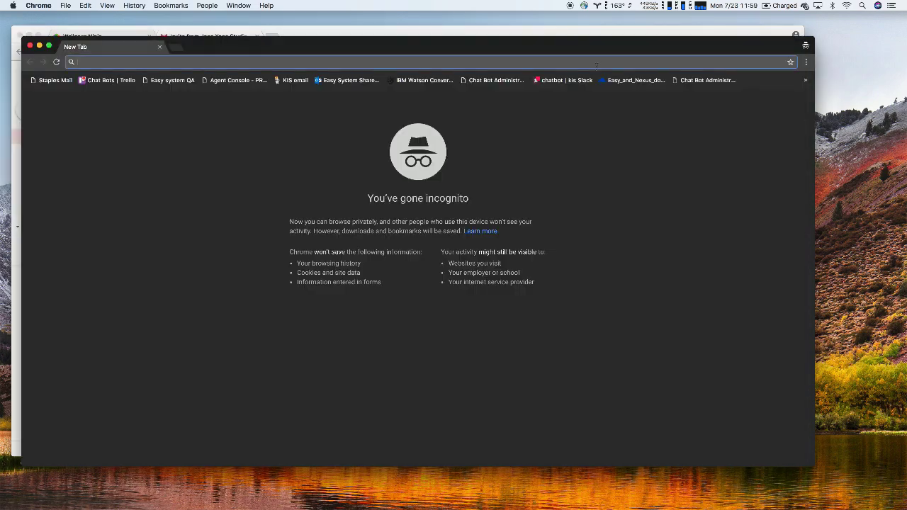
{"action": "key", "text": "super+v"}
{"action": "key", "text": "Return"}
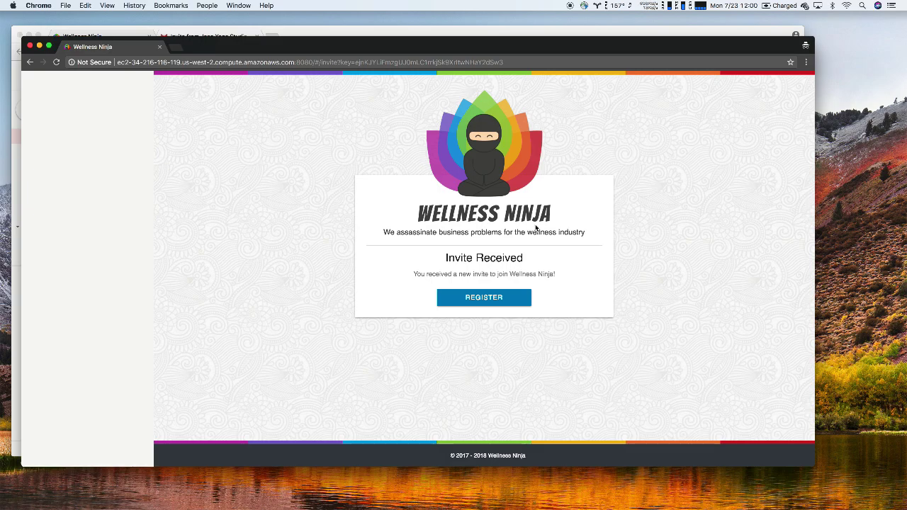
Start registration, autofill the first and last name, and enter and confirm a password
{"action": "left_click", "coordinate": [507, 304]}
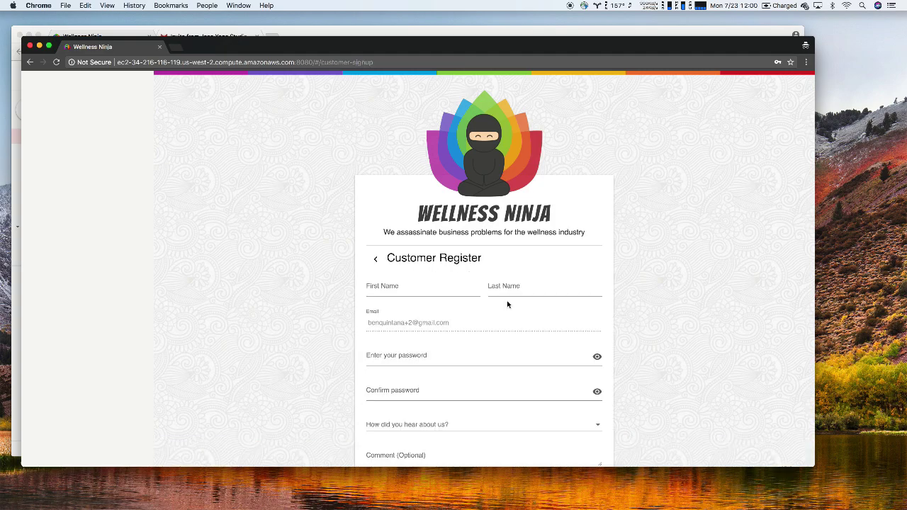
{"action": "scroll", "coordinate": [507, 304], "scroll_direction": "down", "scroll_amount": 3}
{"action": "left_click", "coordinate": [430, 194]}
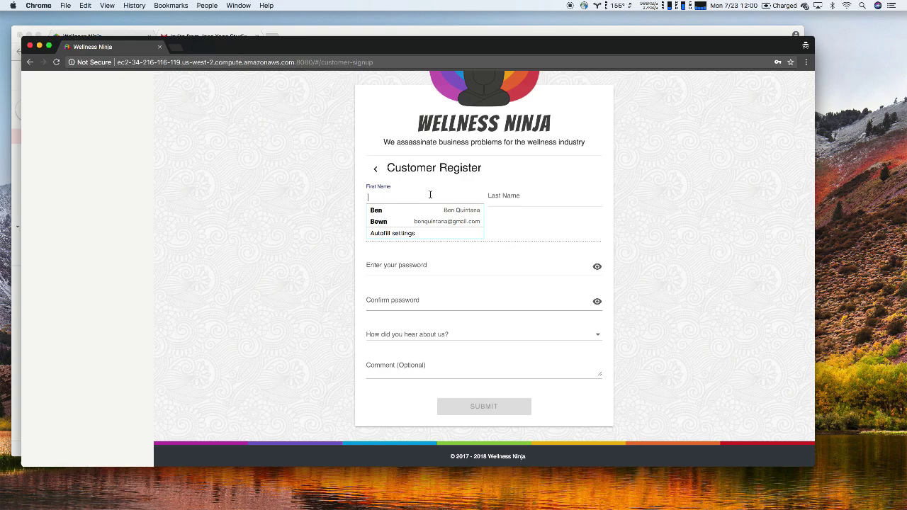
{"action": "left_click", "coordinate": [417, 211]}
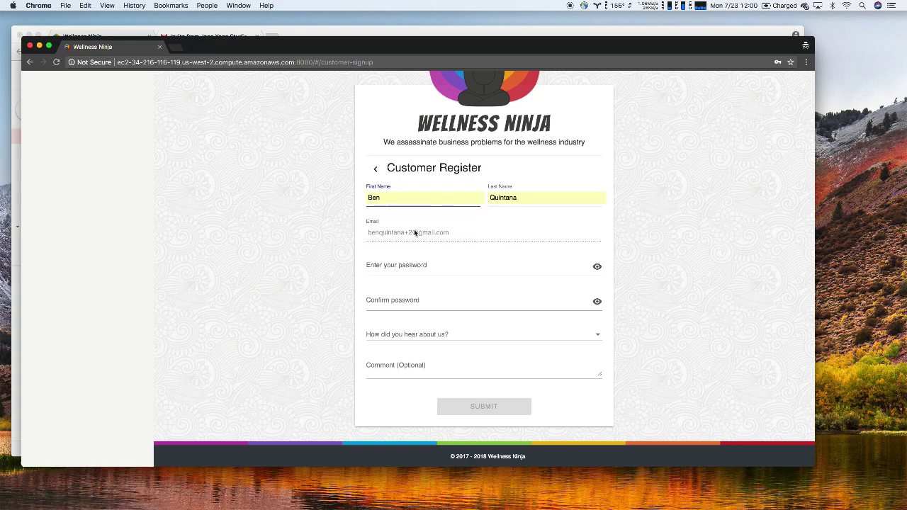
{"action": "left_click", "coordinate": [399, 270]}
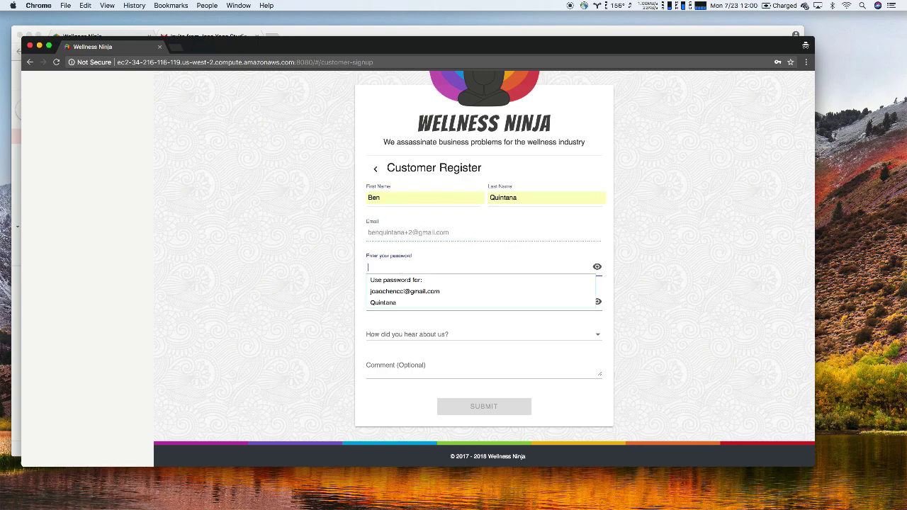
{"action": "type", "text": "•••••••"}
{"action": "left_click", "coordinate": [392, 298]}
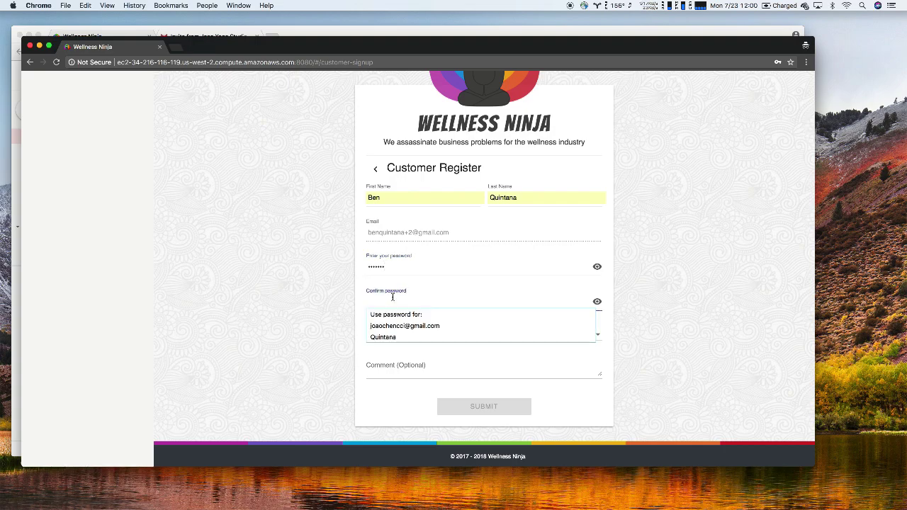
{"action": "type", "text": "•••••"}
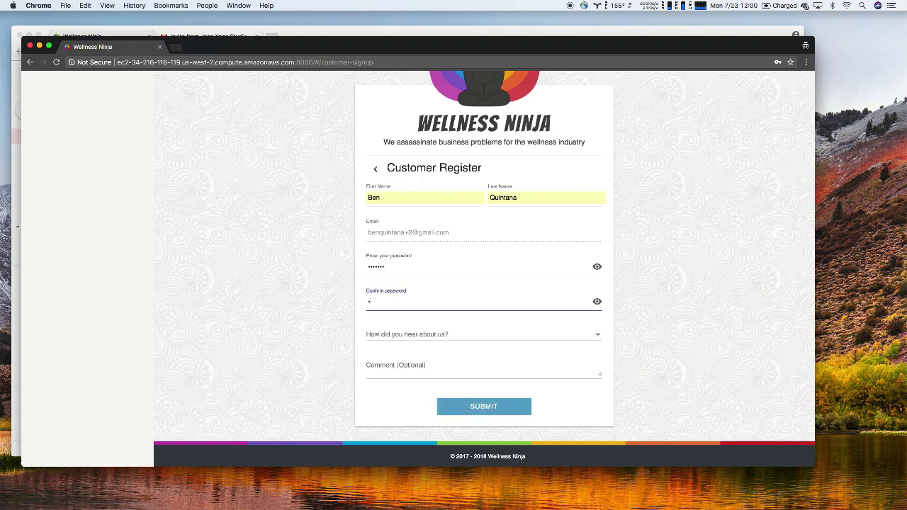
{"action": "left_click", "coordinate": [334, 314]}
Choose PARTNER as the referral source and submit the registration form
{"action": "left_click", "coordinate": [411, 336]}
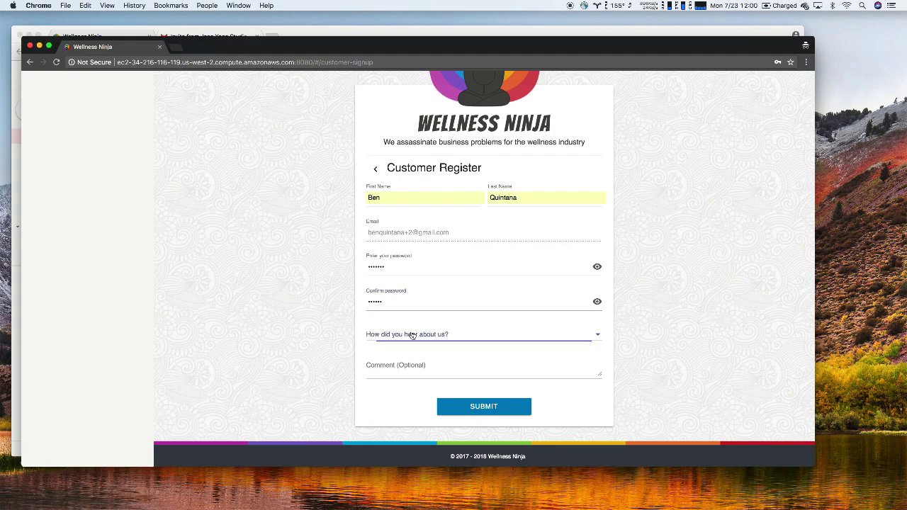
{"action": "left_click", "coordinate": [392, 361]}
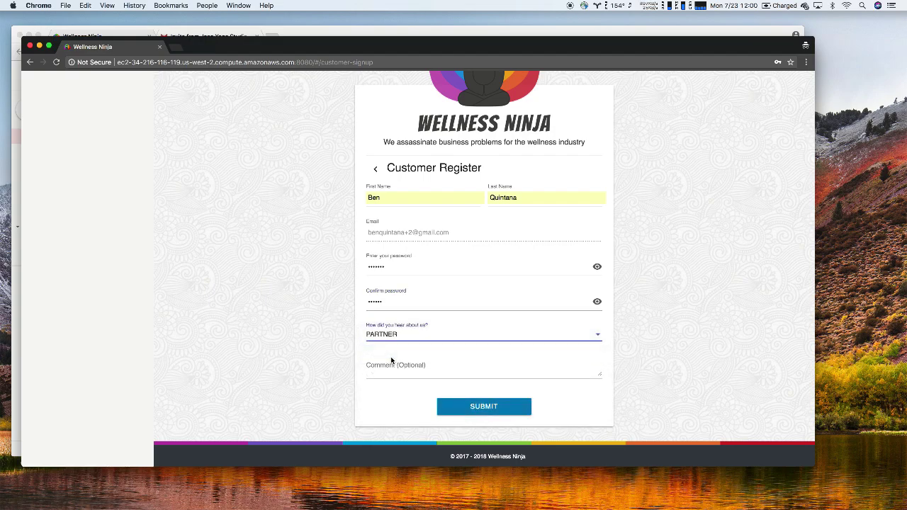
{"action": "left_click", "coordinate": [399, 366]}
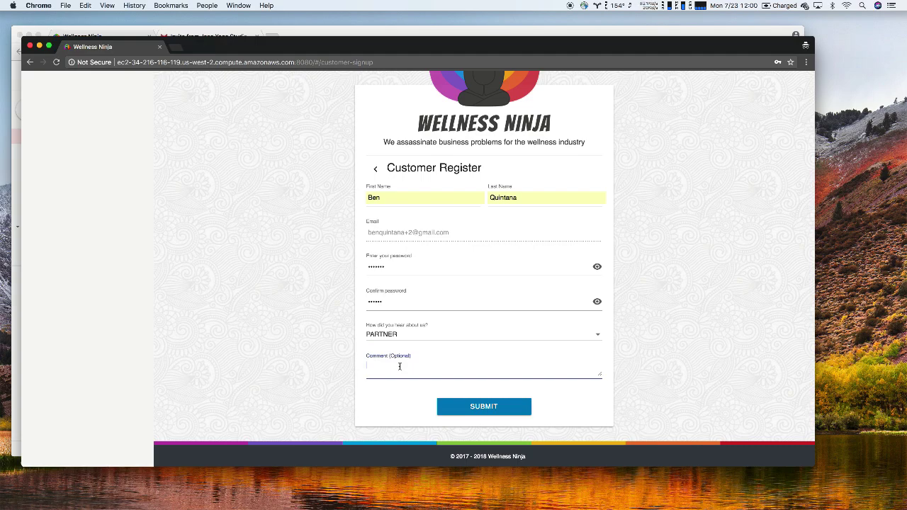
{"action": "left_click", "coordinate": [468, 406]}
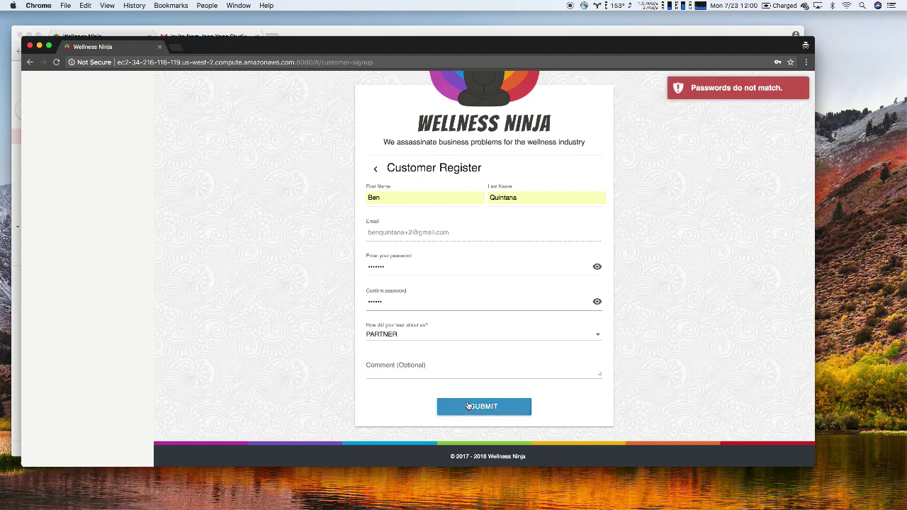
Retype matching passwords in both password fields and resubmit the registration
{"action": "double_click", "coordinate": [388, 266]}
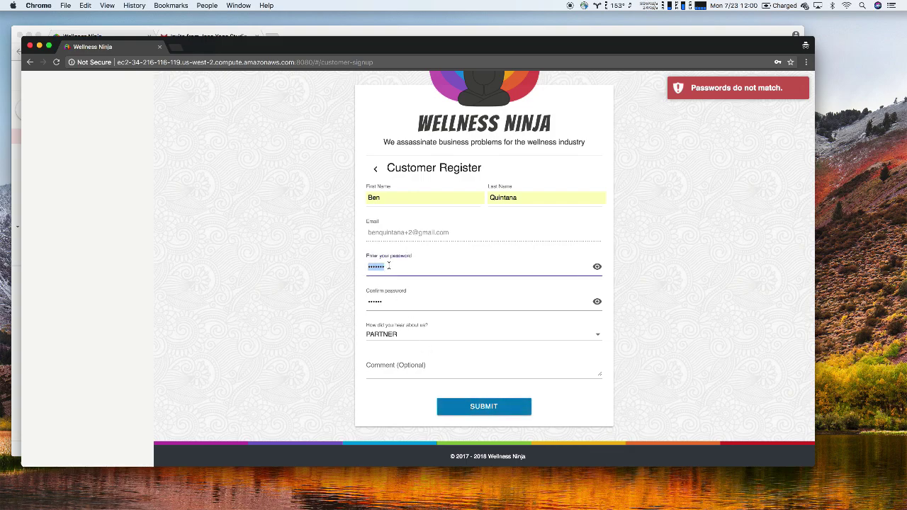
{"action": "type", "text": "••••••"}
{"action": "key", "text": "Tab"}
{"action": "type", "text": "••••••"}
{"action": "left_click", "coordinate": [457, 408]}
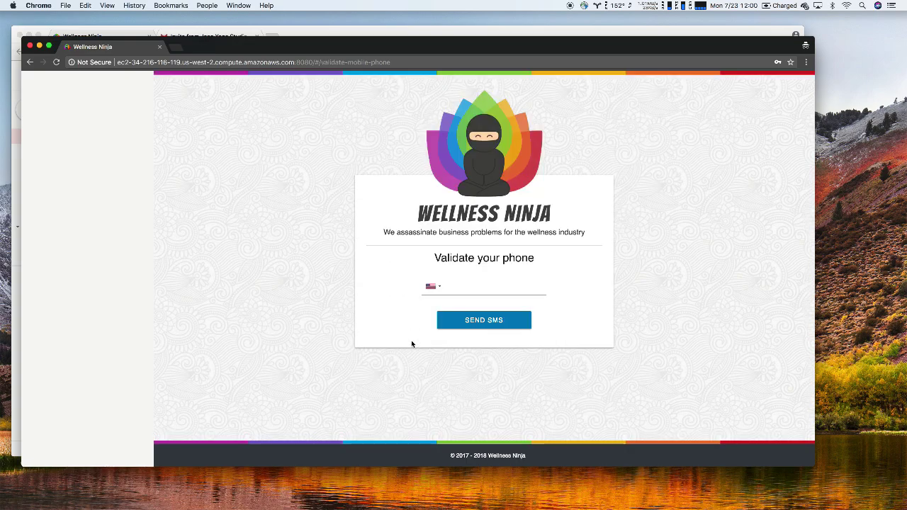
Enter the customer's mobile number, request the SMS code, and validate the received code
{"action": "left_click", "coordinate": [472, 285]}
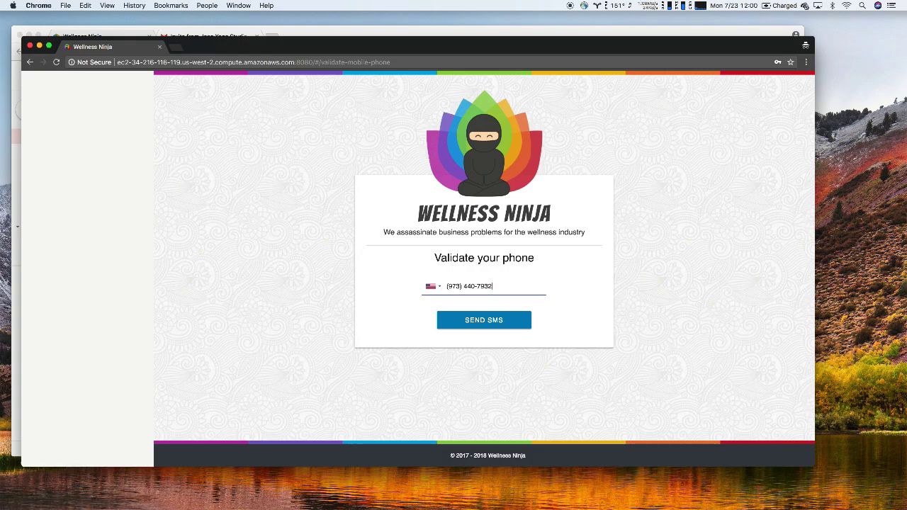
{"action": "left_click", "coordinate": [483, 320]}
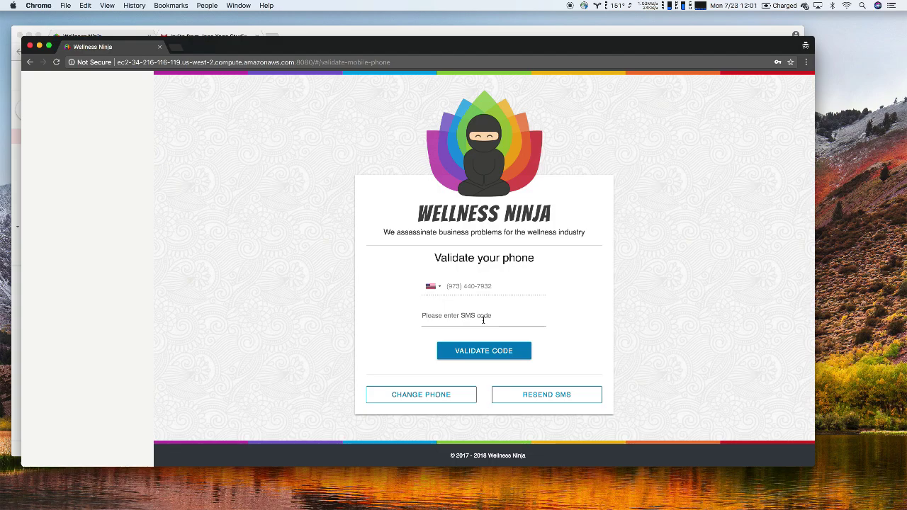
{"action": "left_click", "coordinate": [489, 319]}
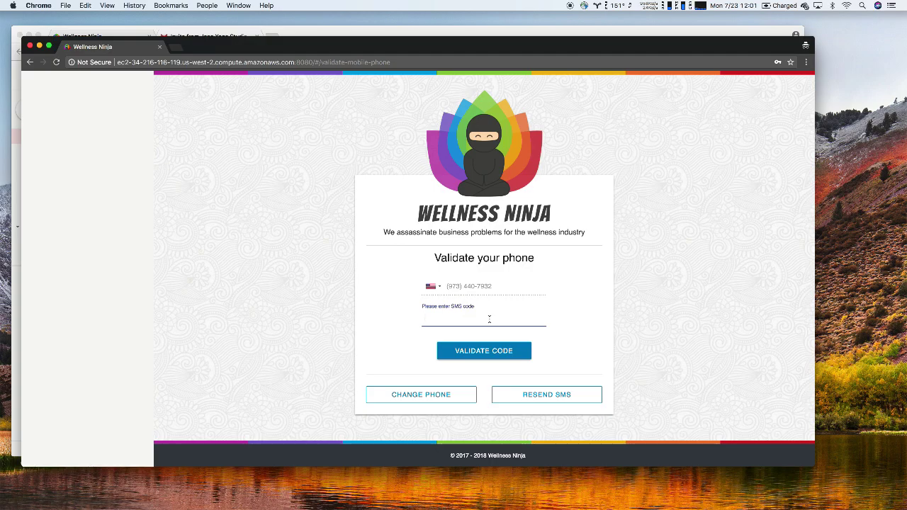
{"action": "left_click", "coordinate": [487, 358]}
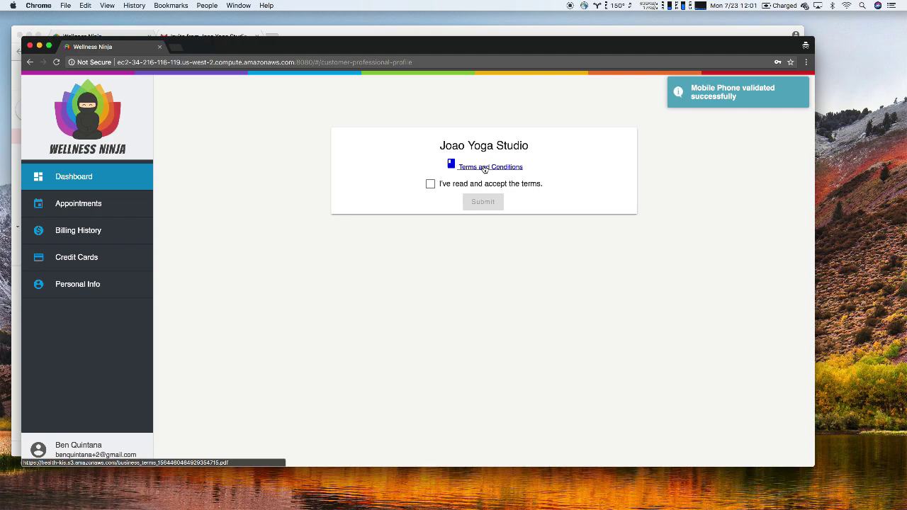
Read and accept the yoga studio's terms and conditions, then go to the Credit Cards page
{"action": "left_click", "coordinate": [484, 168]}
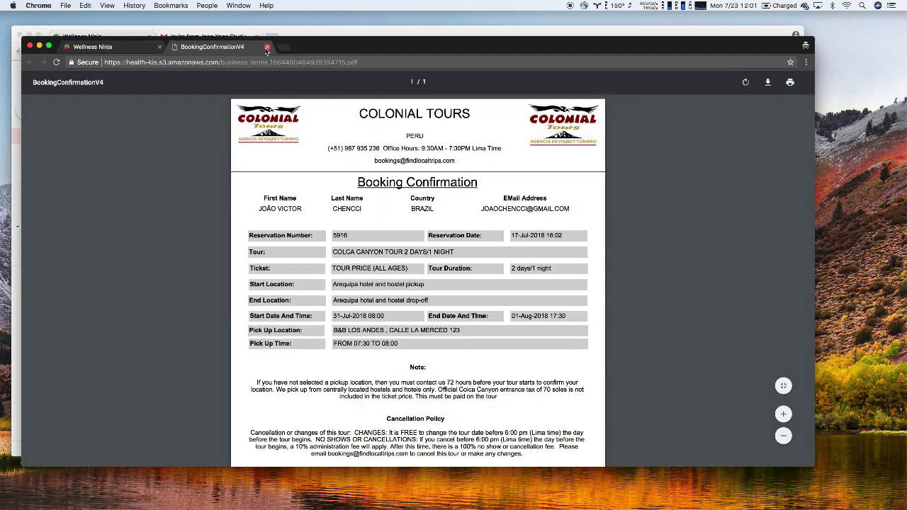
{"action": "left_click", "coordinate": [267, 47]}
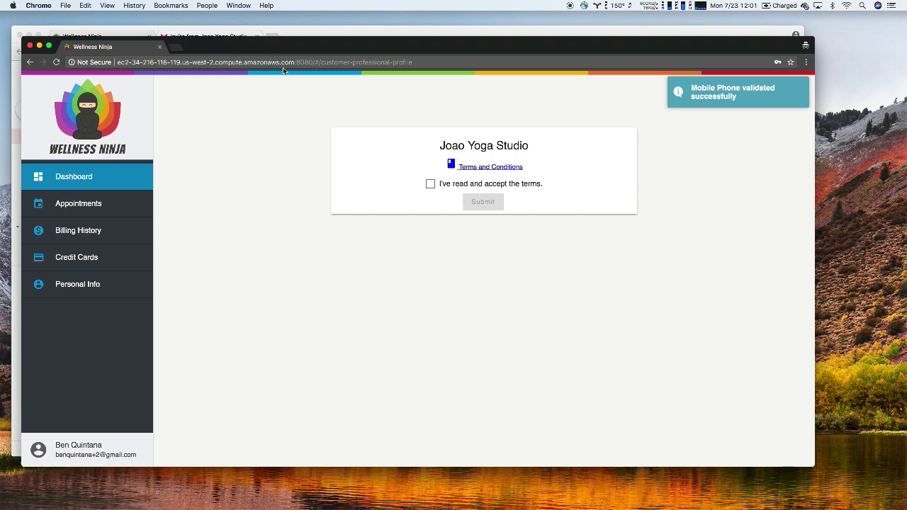
{"action": "left_click", "coordinate": [430, 184]}
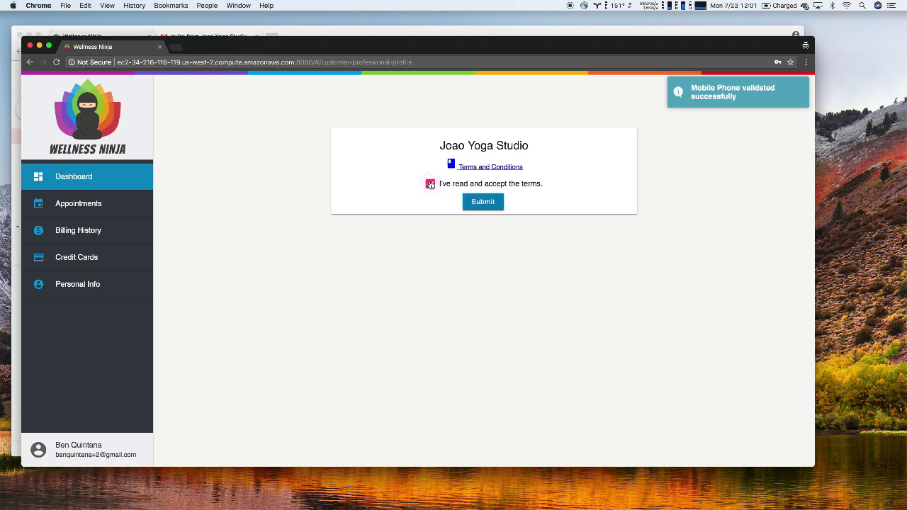
{"action": "left_click", "coordinate": [482, 202]}
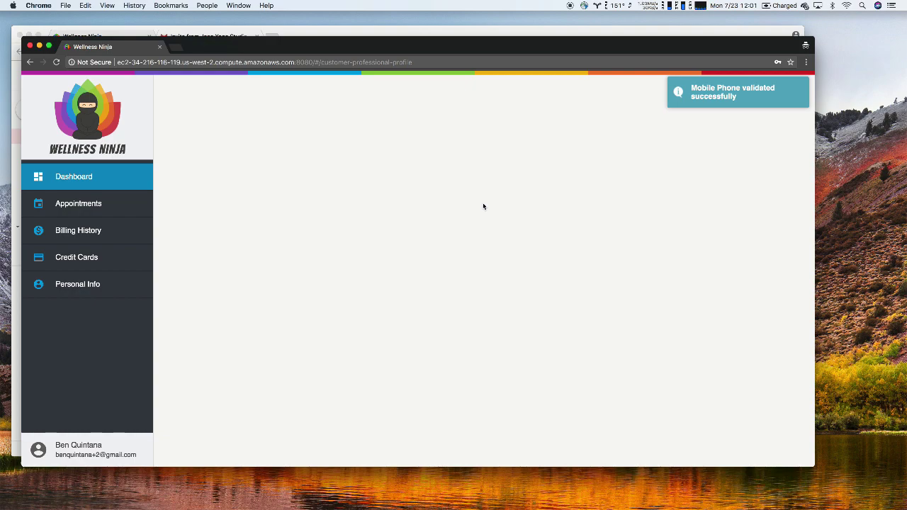
{"action": "left_click", "coordinate": [88, 257]}
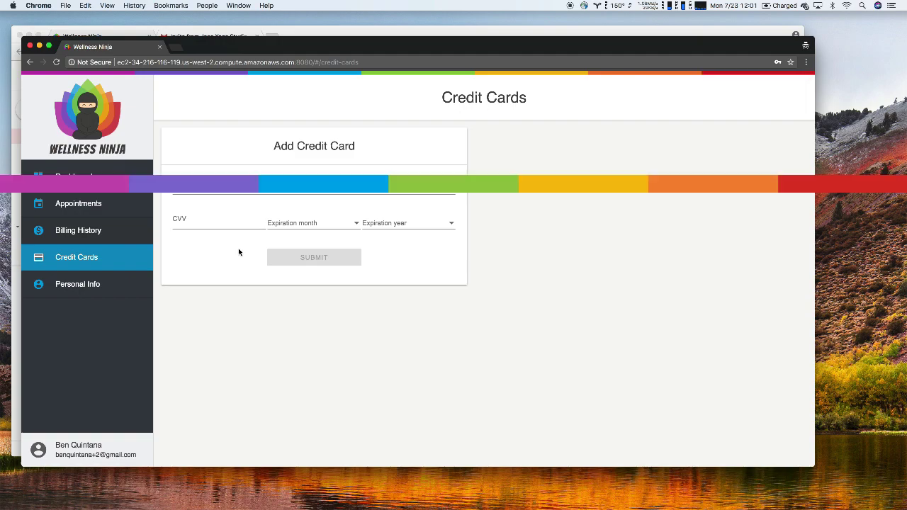
Fill in the customer's card number and CVV in the Add Credit Card form
{"action": "left_click", "coordinate": [238, 187]}
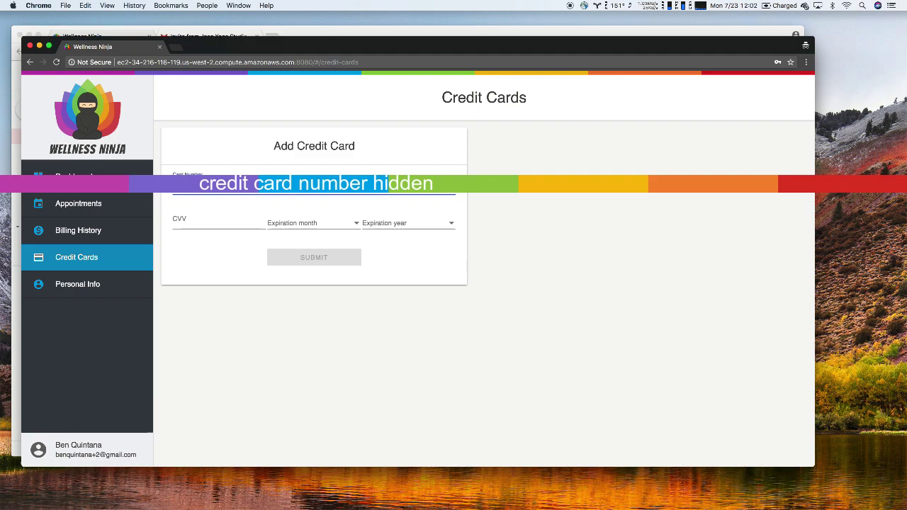
{"action": "left_click", "coordinate": [218, 214]}
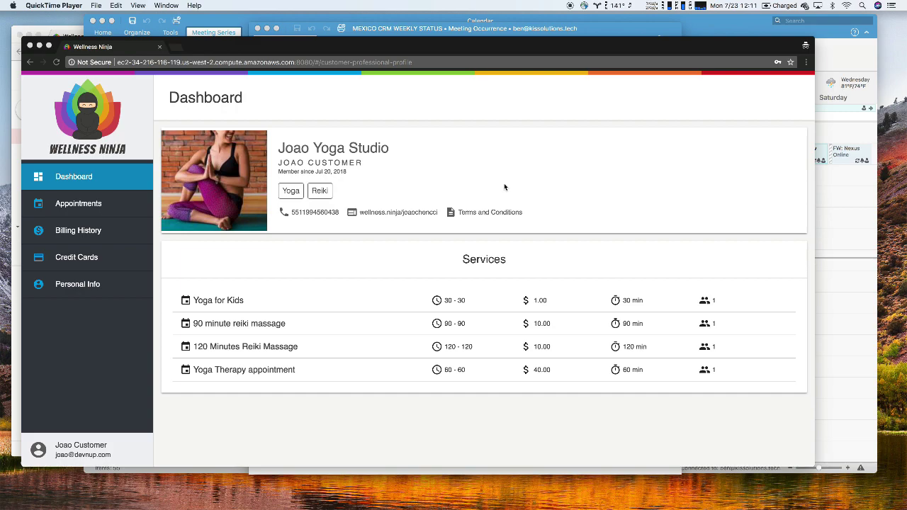
{"action": "left_click", "coordinate": [76, 265]}
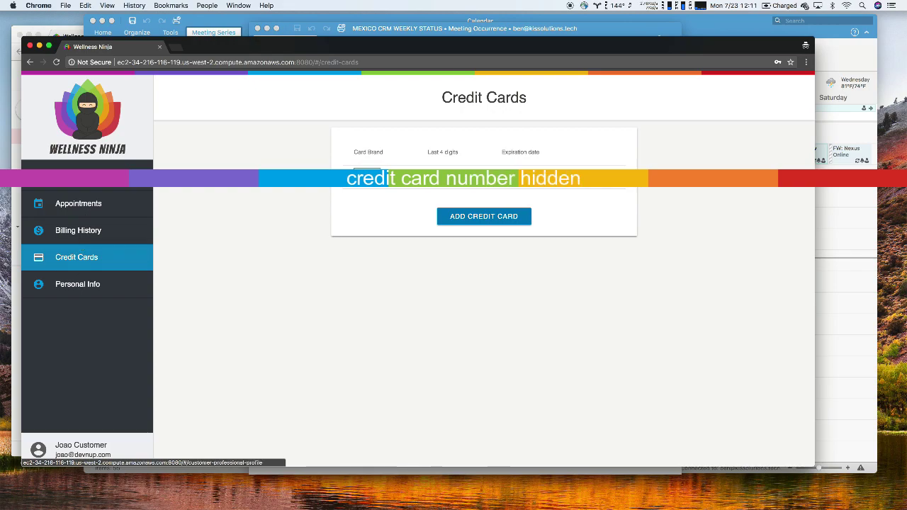
{"action": "left_click", "coordinate": [82, 179]}
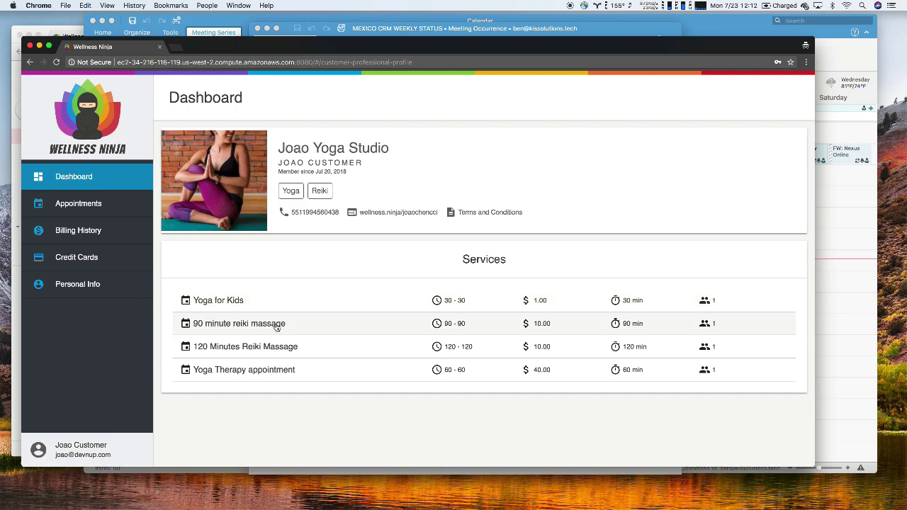
Pick the 90 minute reiki massage and clear the Outlook windows out of the way
{"action": "left_click", "coordinate": [276, 325]}
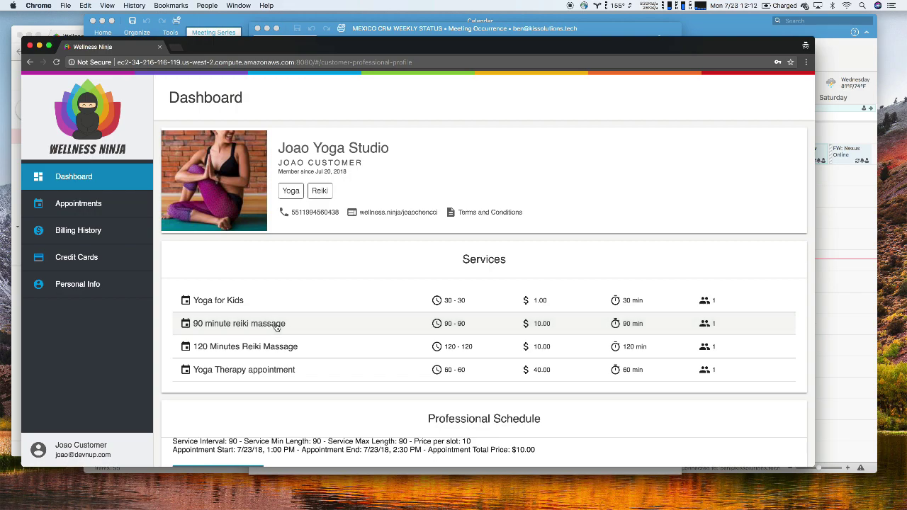
{"action": "scroll", "coordinate": [276, 326], "scroll_direction": "down", "scroll_amount": 4}
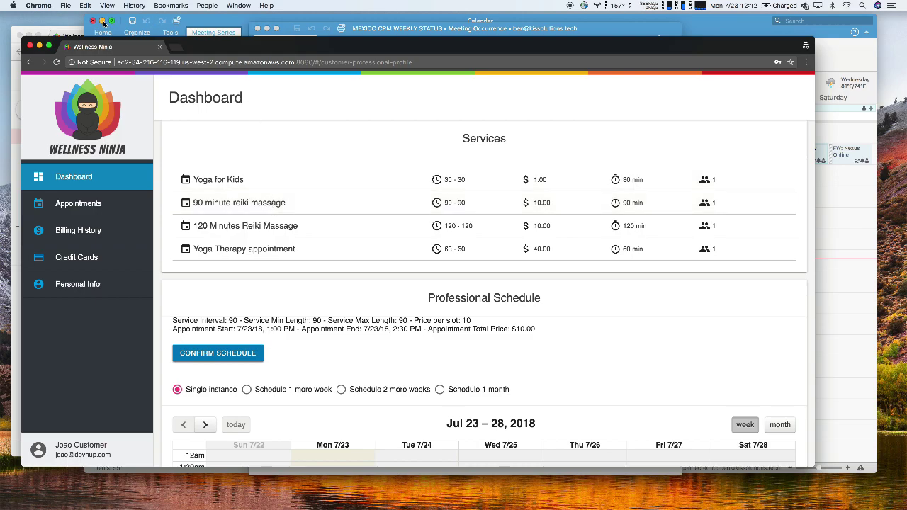
{"action": "left_click", "coordinate": [102, 21]}
{"action": "left_click", "coordinate": [263, 28]}
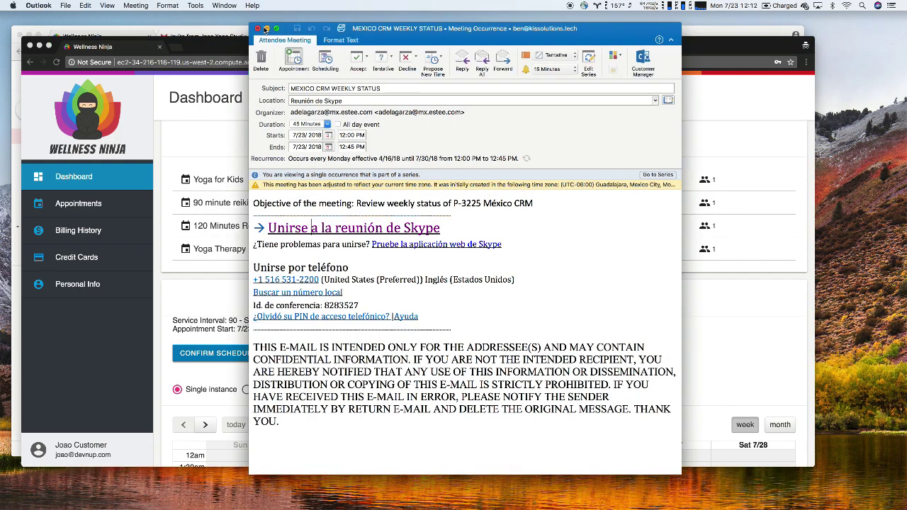
{"action": "left_click", "coordinate": [265, 29]}
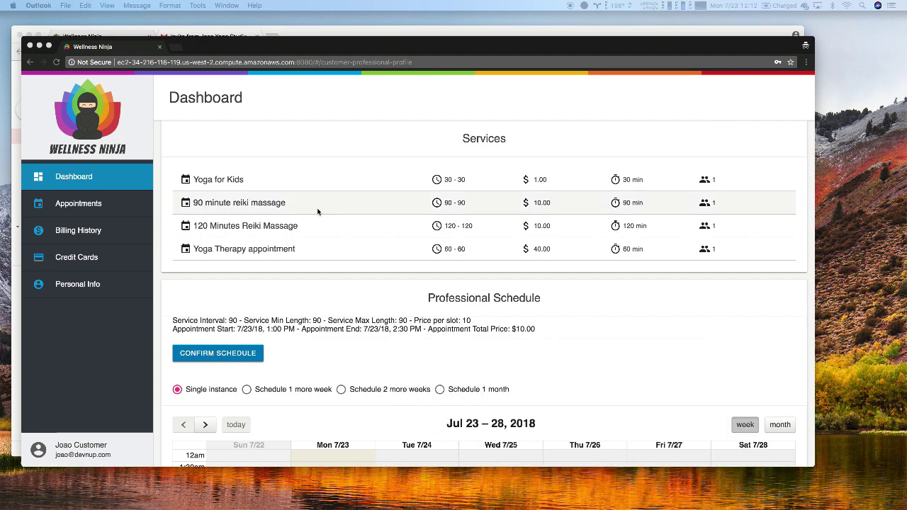
{"action": "scroll", "coordinate": [332, 237], "scroll_direction": "down", "scroll_amount": 5}
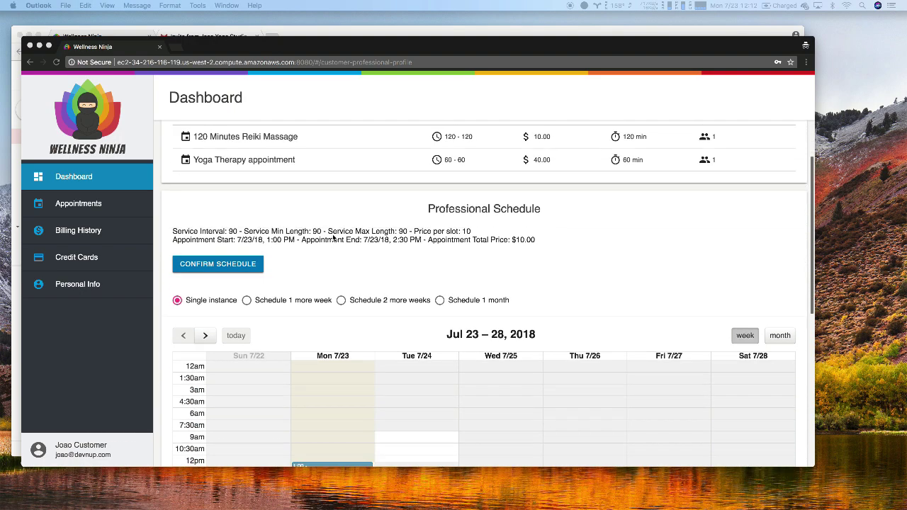
{"action": "left_click_drag", "start_coordinate": [383, 46], "coordinate": [580, 46]}
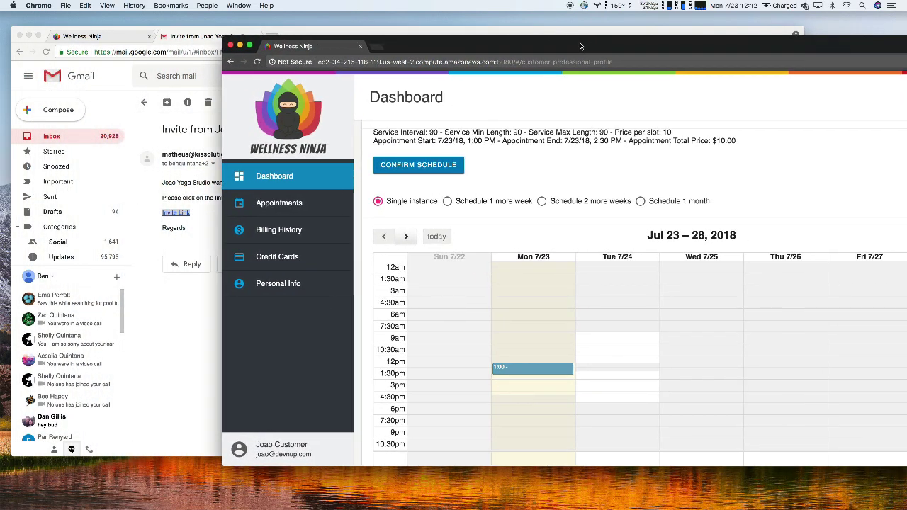
In the professional's window, open a service's weekly Scheduling hours from the Services page
{"action": "left_click", "coordinate": [112, 37]}
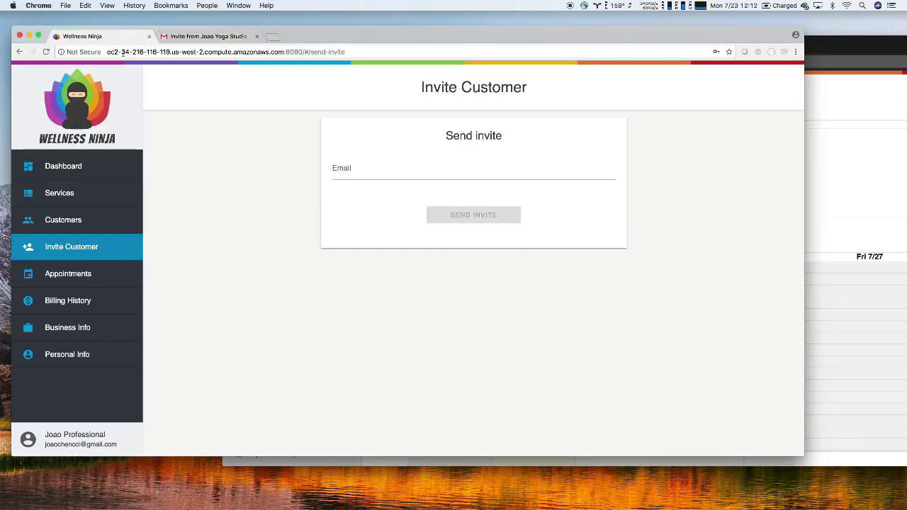
{"action": "left_click", "coordinate": [69, 200]}
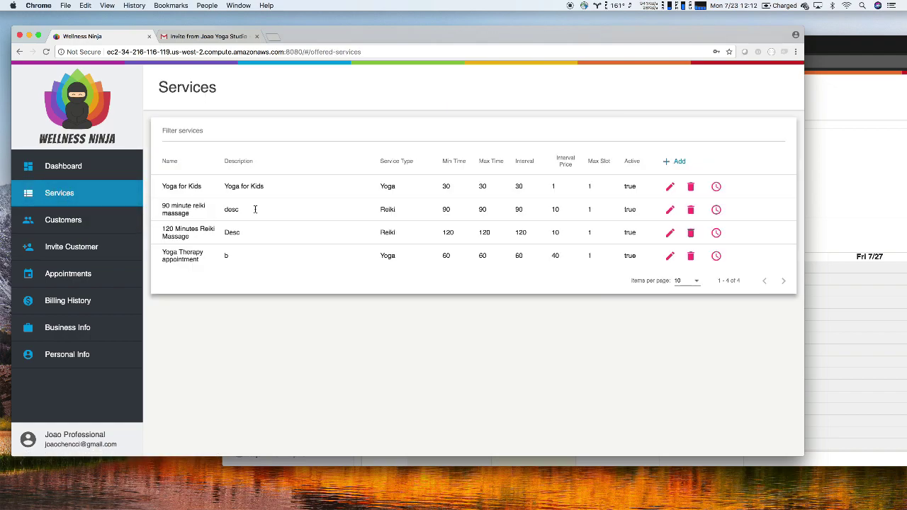
{"action": "left_click", "coordinate": [715, 209]}
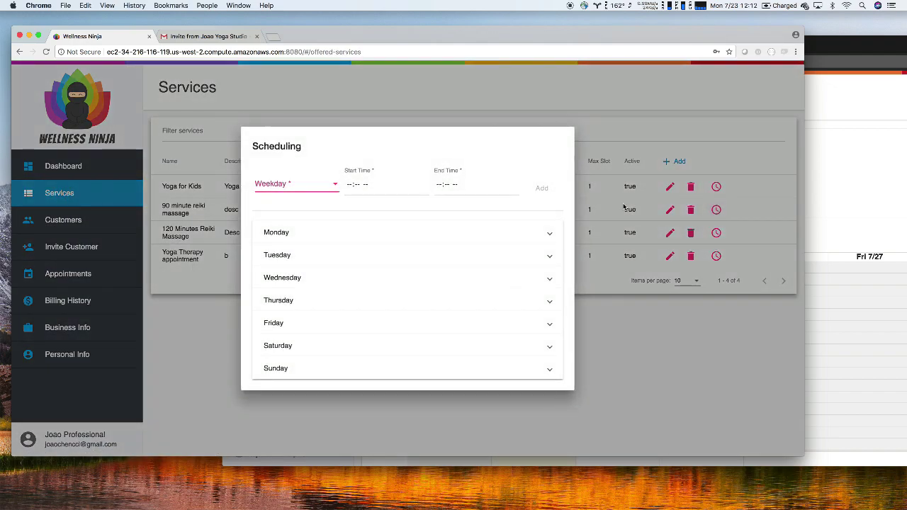
Expand Monday and Tuesday available hours in the Scheduling dialog, then return to the customer's calendar
{"action": "left_click", "coordinate": [391, 230]}
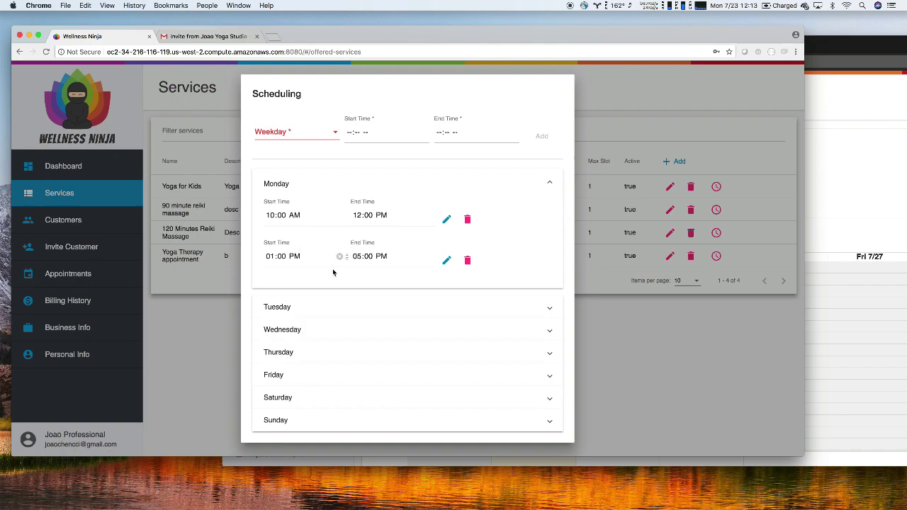
{"action": "left_click", "coordinate": [325, 308]}
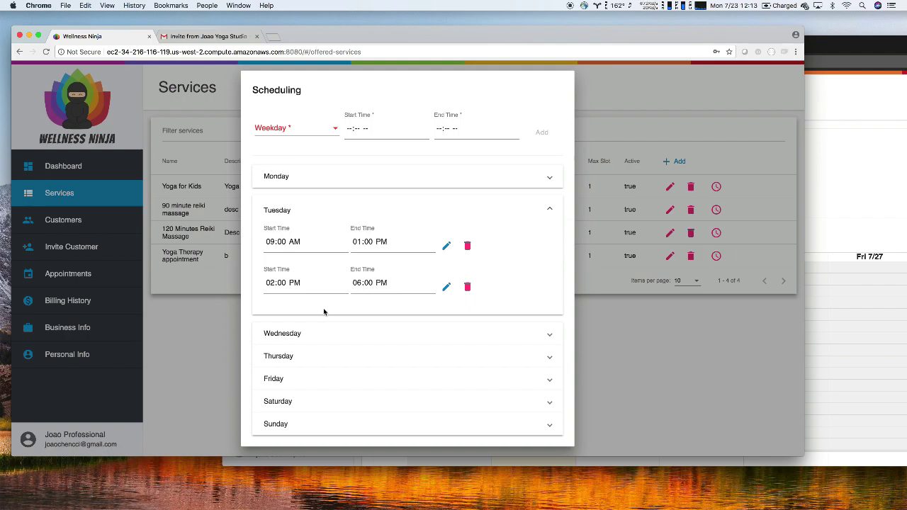
{"action": "left_click", "coordinate": [848, 49]}
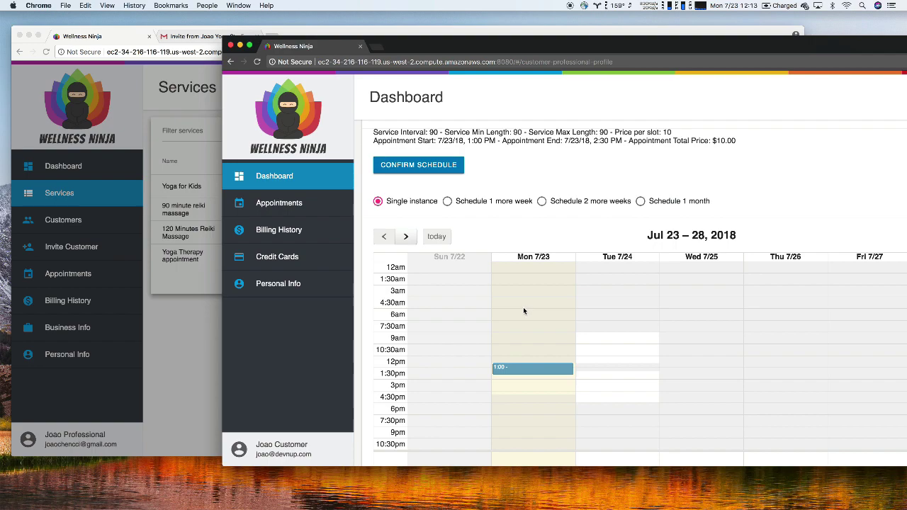
Move the reiki appointment block to Tue 7/24, 11:30 AM–1:00 PM
{"action": "mouse_move", "coordinate": [520, 373]}
{"action": "left_mouse_down"}
{"action": "mouse_move", "coordinate": [523, 301]}
{"action": "mouse_move", "coordinate": [509, 346]}
{"action": "mouse_move", "coordinate": [515, 372]}
{"action": "left_mouse_up"}
{"action": "left_click_drag", "start_coordinate": [523, 373], "coordinate": [521, 388]}
{"action": "left_click_drag", "start_coordinate": [546, 371], "coordinate": [620, 346]}
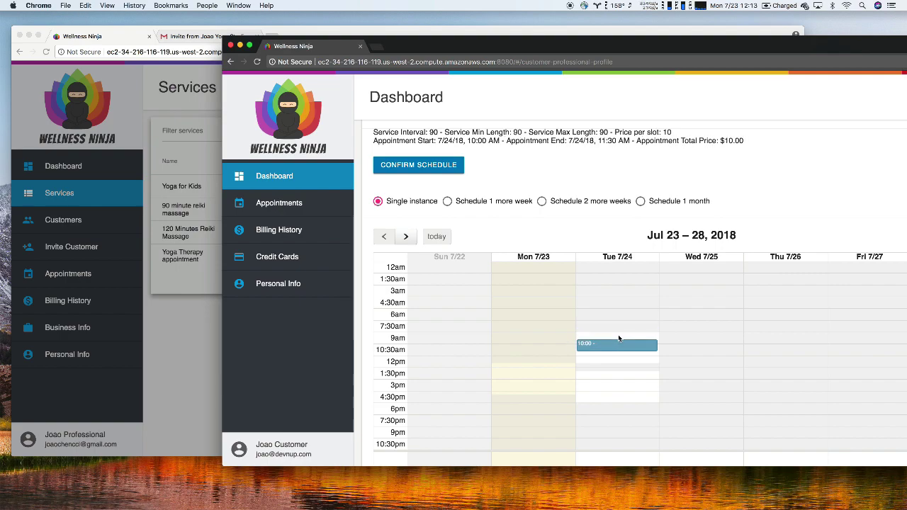
{"action": "left_click_drag", "start_coordinate": [614, 349], "coordinate": [612, 365]}
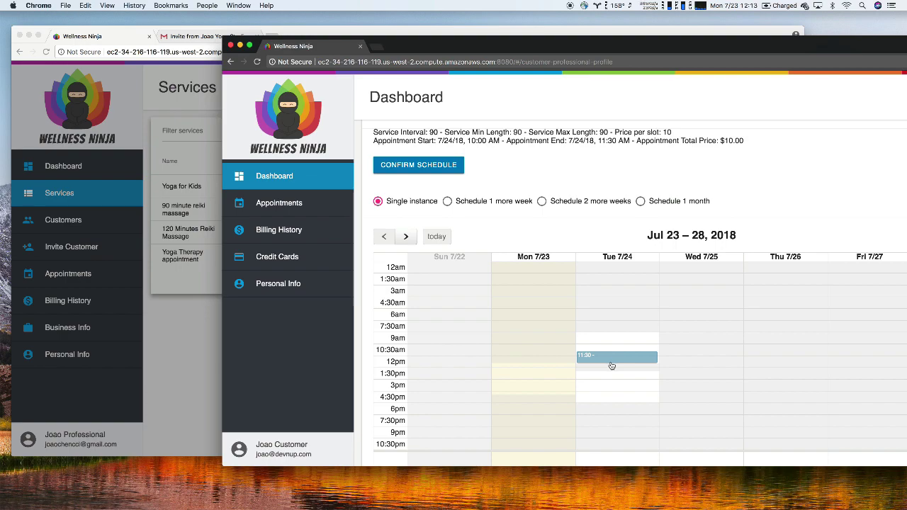
{"action": "left_click_drag", "start_coordinate": [612, 365], "coordinate": [611, 362]}
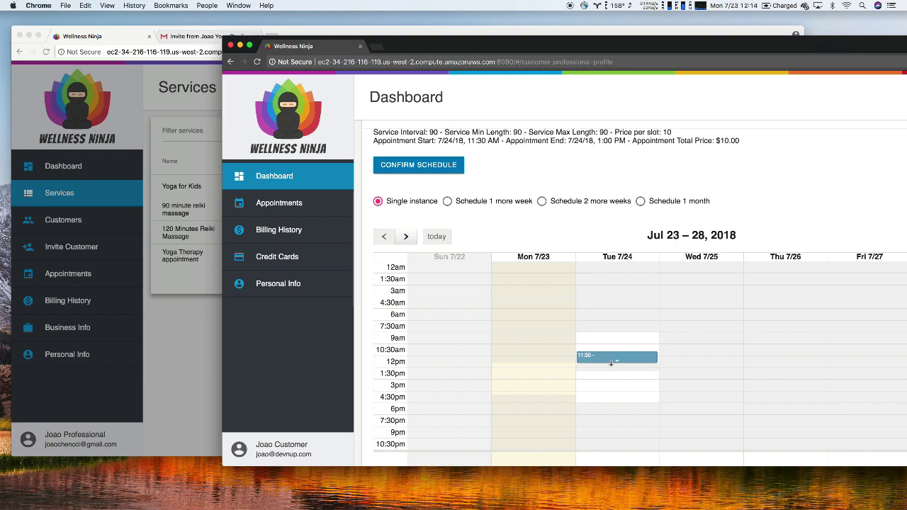
Confirm and schedule the $10.00 booking, then view the customer's appointments
{"action": "left_click", "coordinate": [437, 166]}
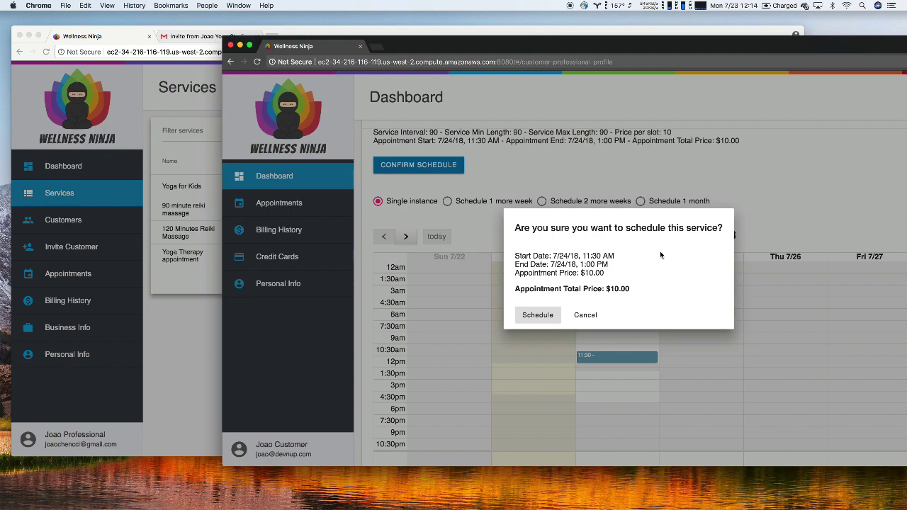
{"action": "left_click", "coordinate": [537, 316]}
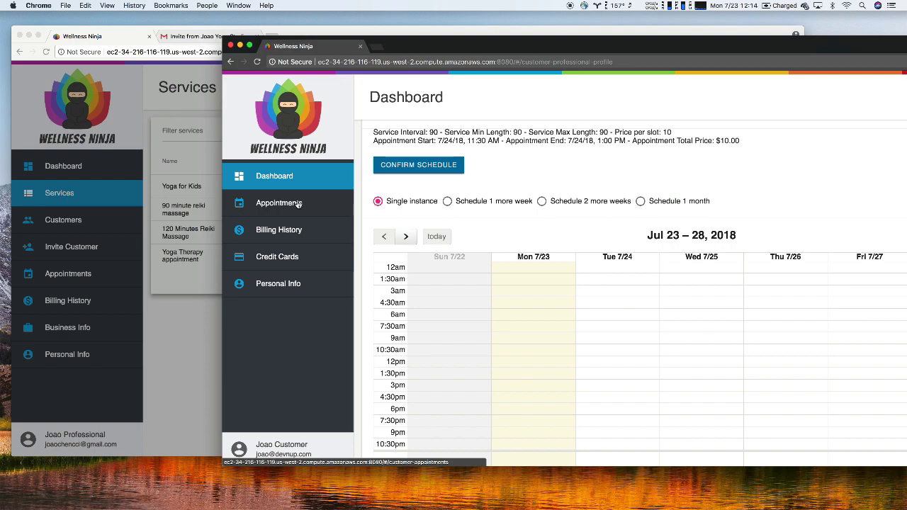
{"action": "left_click", "coordinate": [298, 203]}
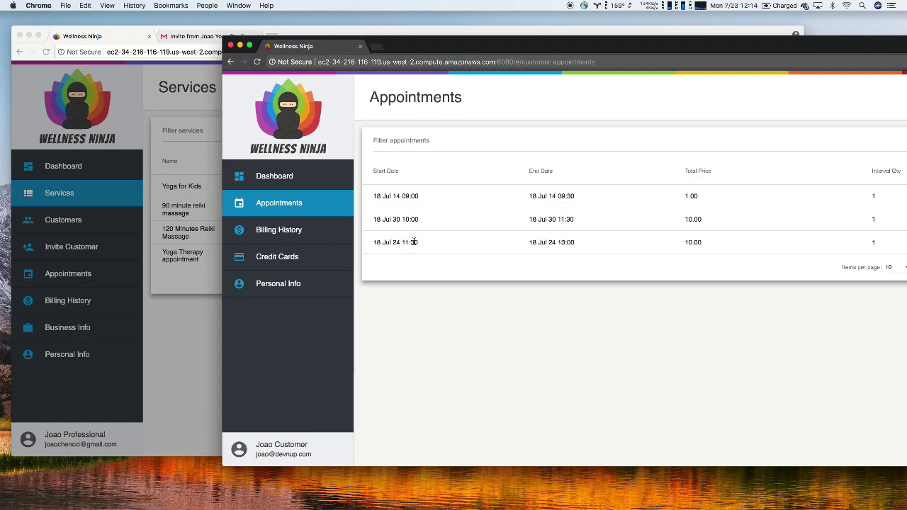
Bring the professional's window forward, showing the service's Scheduling dialog
{"action": "left_click", "coordinate": [132, 121]}
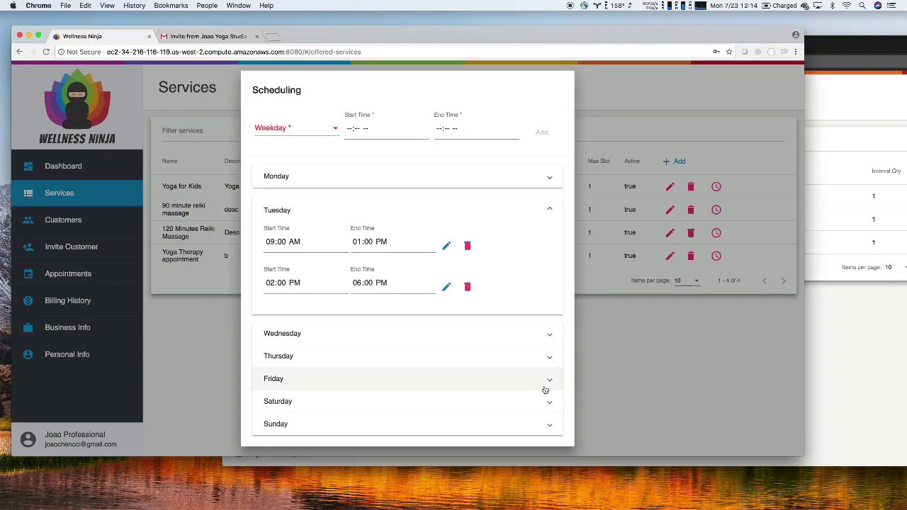
Close the Scheduling dialog and check the new 18 Jul 24 11:30–13:00 booking in Appointments
{"action": "left_click", "coordinate": [587, 397]}
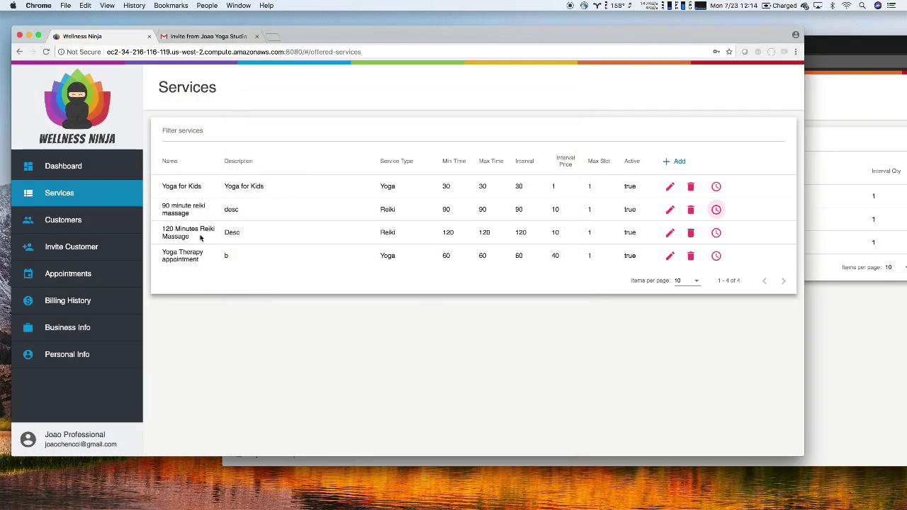
{"action": "left_click", "coordinate": [70, 274]}
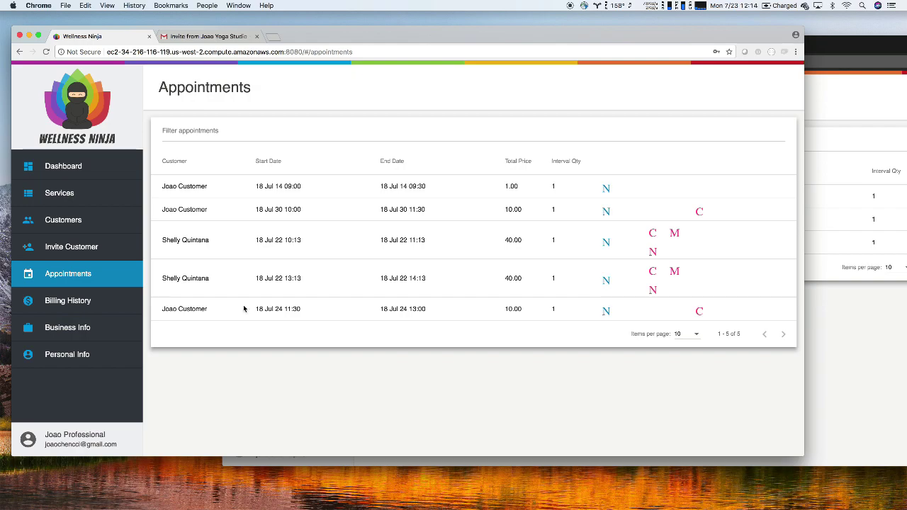
{"action": "double_click", "coordinate": [275, 310]}
{"action": "double_click", "coordinate": [297, 309]}
{"action": "double_click", "coordinate": [411, 308]}
{"action": "left_click", "coordinate": [412, 308]}
{"action": "left_click", "coordinate": [76, 167]}
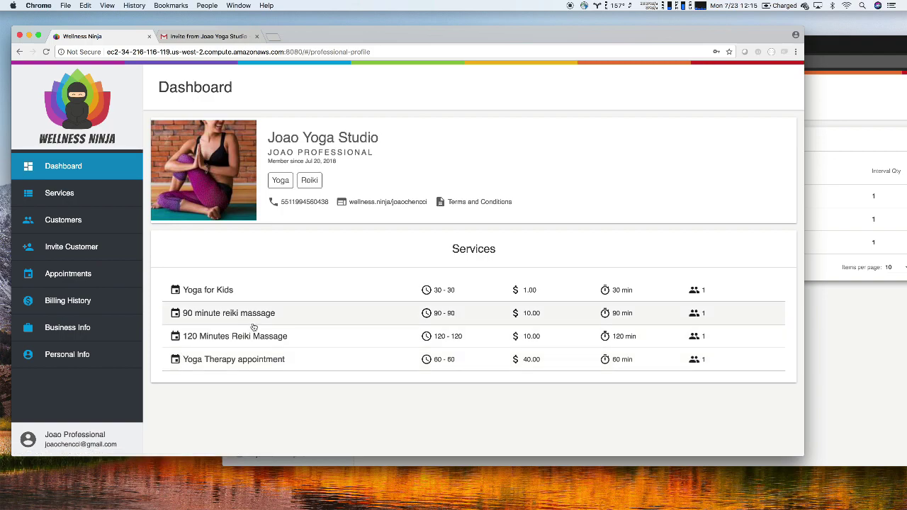
{"action": "scroll", "coordinate": [255, 326], "scroll_direction": "down", "scroll_amount": 10}
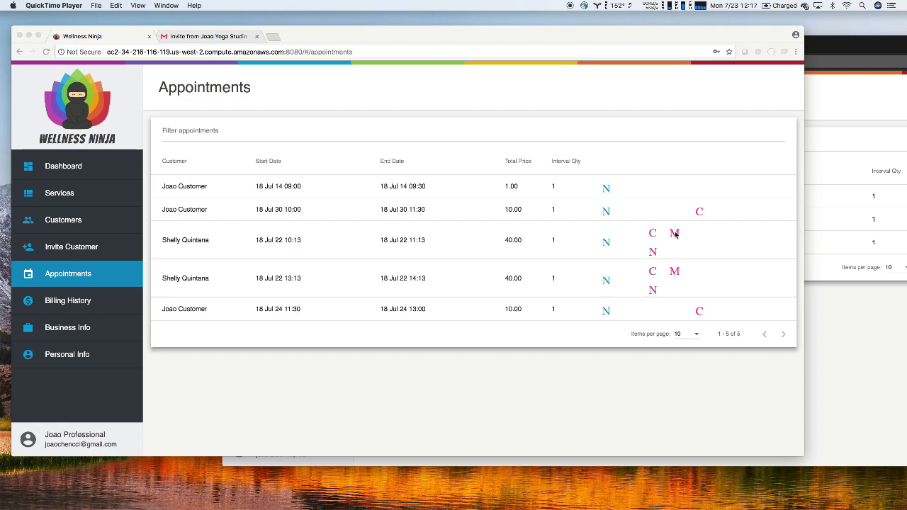
Charge the 18 Jul 22 10:13 Yoga Therapy appointment with its M icon
{"action": "left_click", "coordinate": [675, 234]}
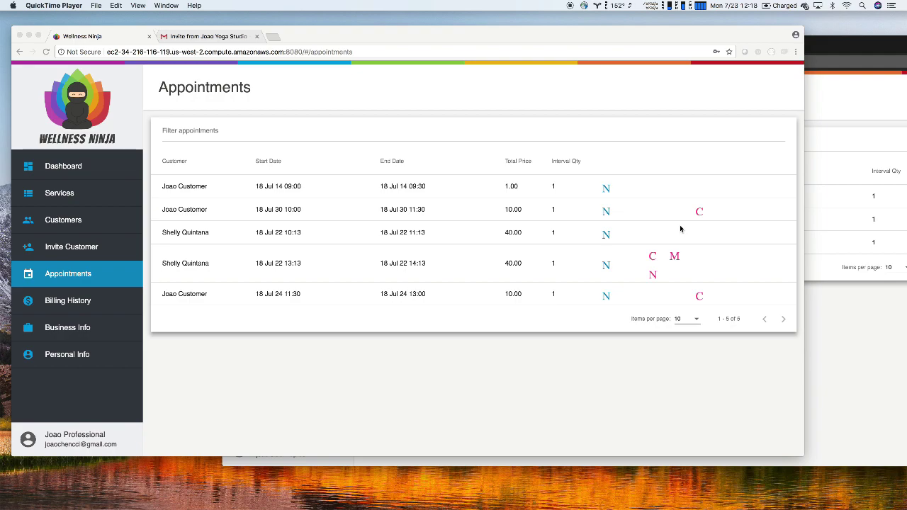
{"action": "left_click", "coordinate": [78, 304]}
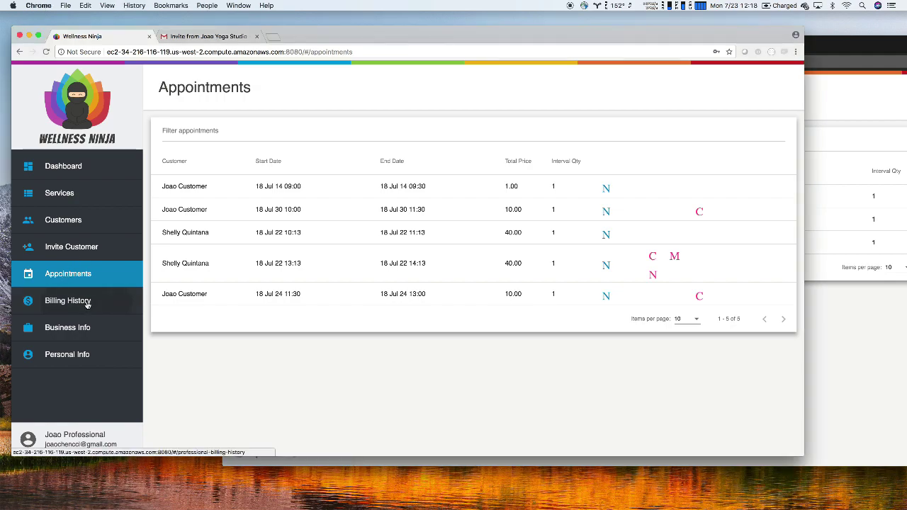
{"action": "left_click", "coordinate": [86, 303]}
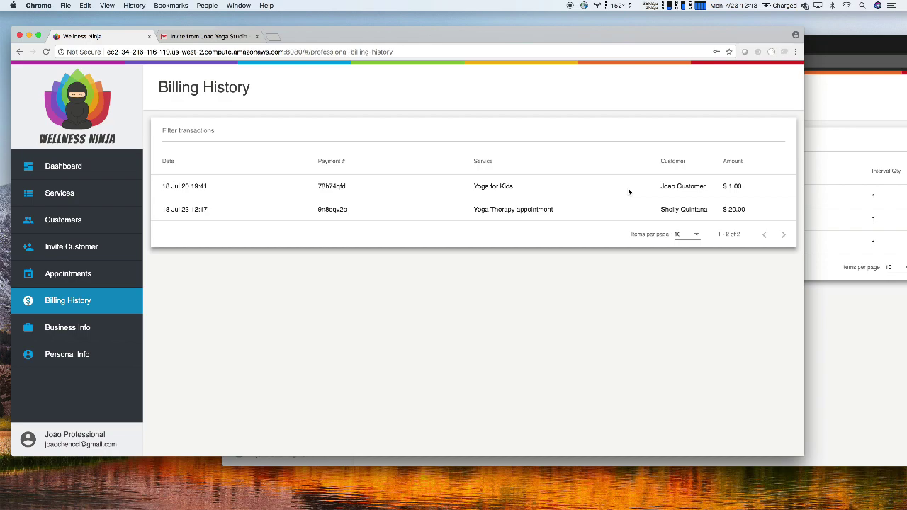
{"action": "double_click", "coordinate": [731, 209]}
{"action": "triple_click", "coordinate": [732, 209]}
{"action": "left_click", "coordinate": [732, 212]}
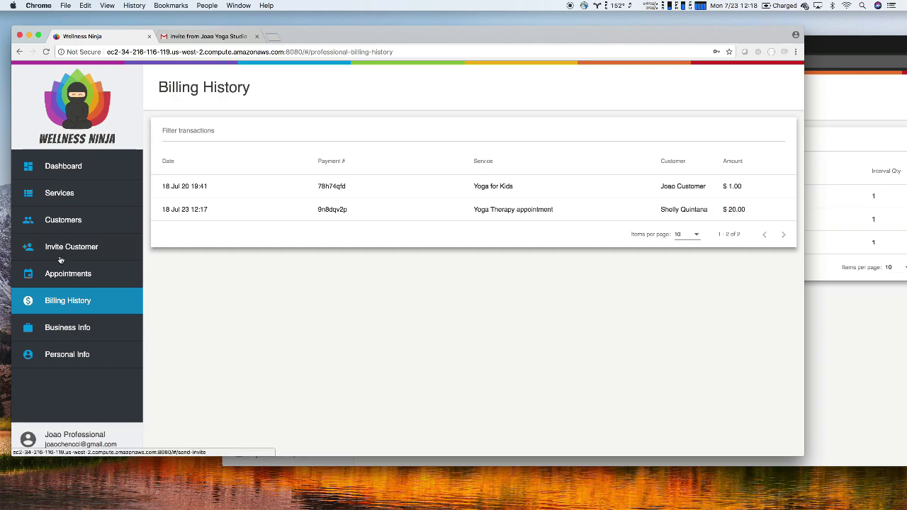
{"action": "left_click", "coordinate": [61, 279]}
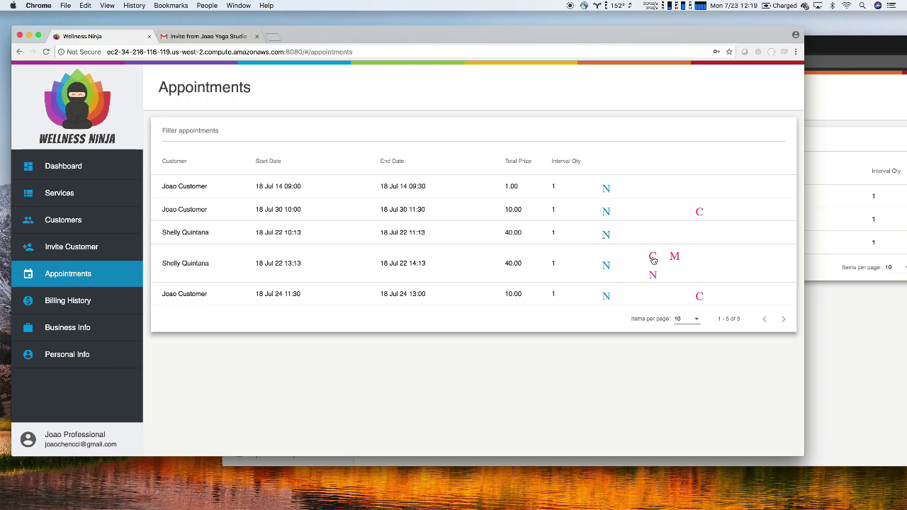
Charge the 18 Jul 22 13:13 appointment and view its $ 40.00 payment in Billing History
{"action": "left_click", "coordinate": [652, 258]}
{"action": "left_click", "coordinate": [70, 302]}
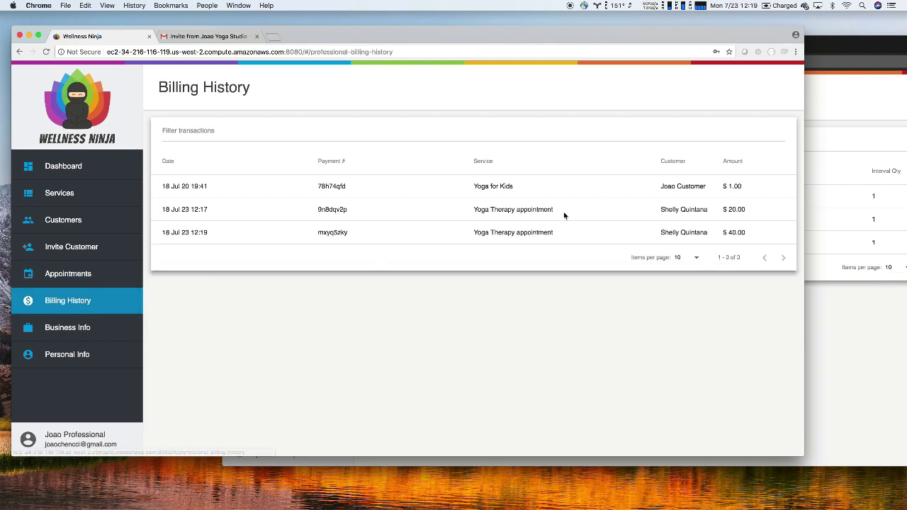
Highlight the customer and amount of the newest payment and the $ 20.00 12:17 payment to compare
{"action": "left_click_drag", "start_coordinate": [749, 233], "coordinate": [660, 232]}
{"action": "triple_click", "coordinate": [664, 230]}
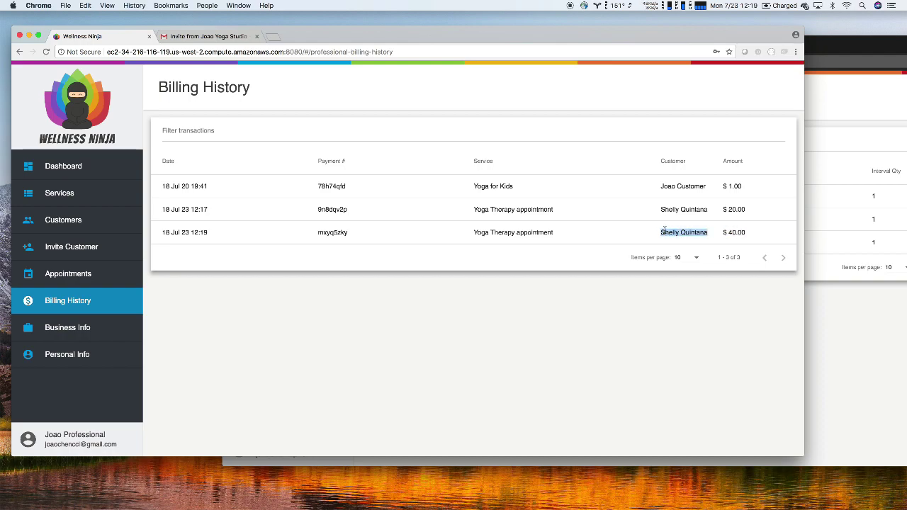
{"action": "left_click", "coordinate": [663, 230]}
{"action": "triple_click", "coordinate": [679, 210]}
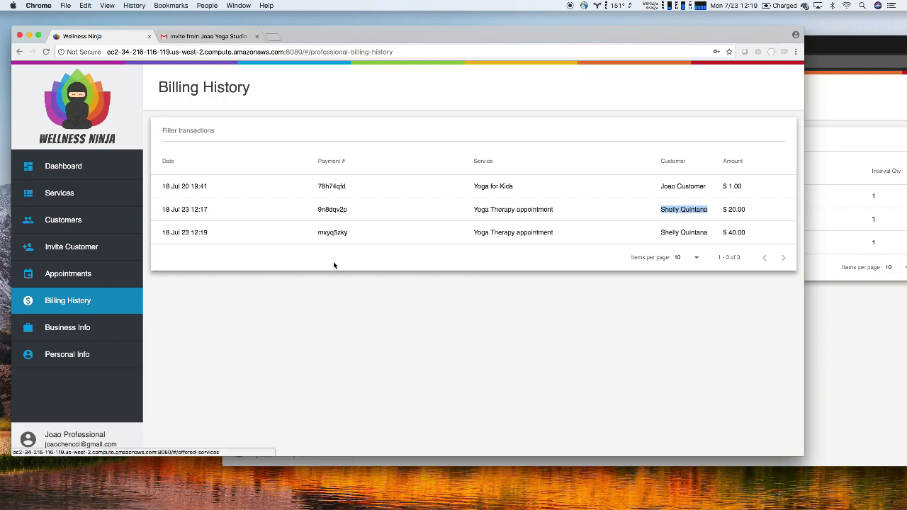
{"action": "triple_click", "coordinate": [507, 219]}
{"action": "left_click", "coordinate": [507, 219]}
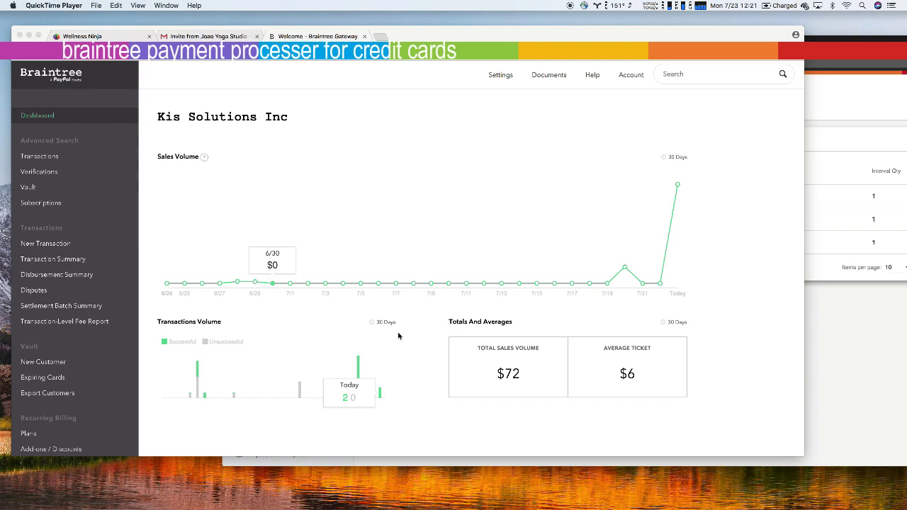
Display today's $60 total on the last point of Braintree's Sales Volume chart
{"action": "left_click", "coordinate": [677, 185]}
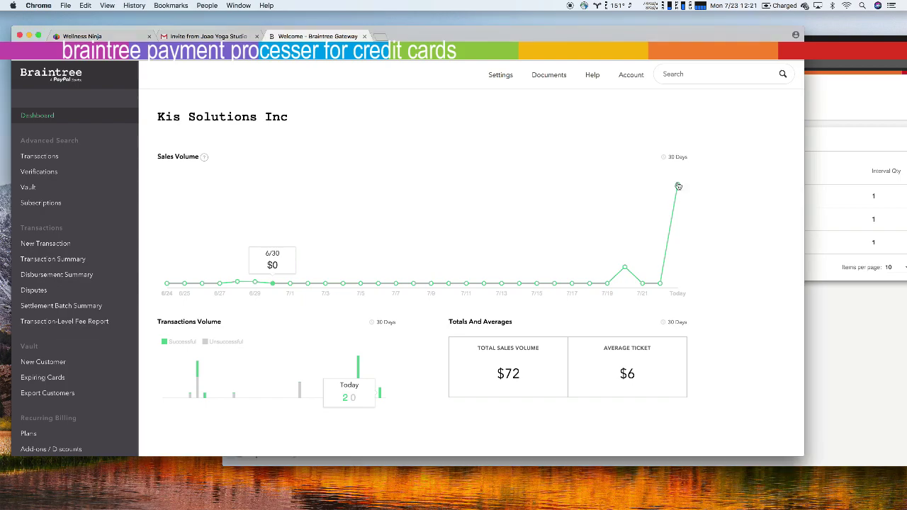
{"action": "mouse_move", "coordinate": [678, 186]}
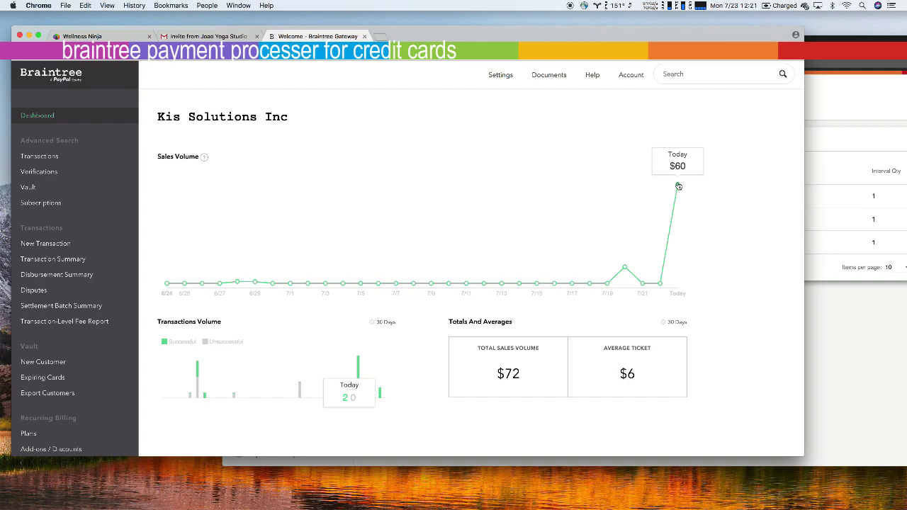
Highlight the $ 20.00 and $ 40.00 payment amounts in Wellness Ninja's Billing History
{"action": "left_click", "coordinate": [122, 38]}
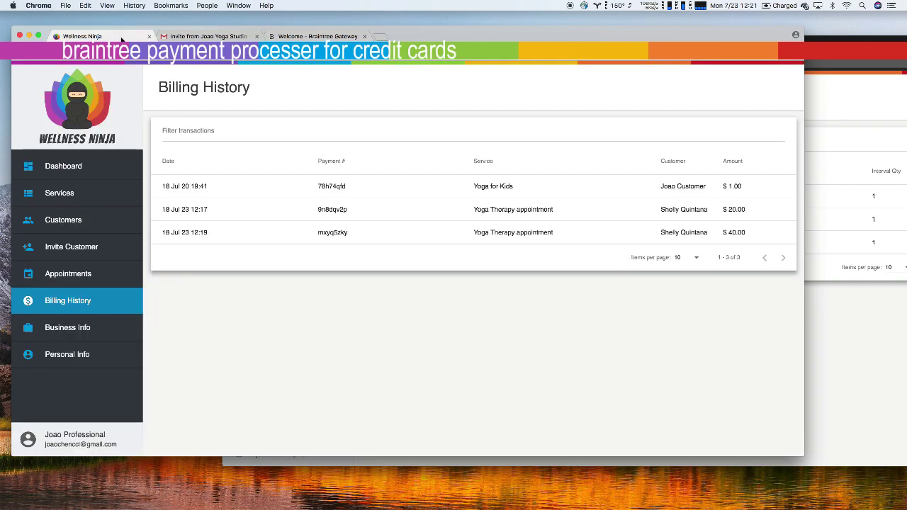
{"action": "triple_click", "coordinate": [736, 210]}
{"action": "triple_click", "coordinate": [738, 233]}
{"action": "double_click", "coordinate": [738, 234]}
{"action": "triple_click", "coordinate": [738, 233]}
{"action": "left_click", "coordinate": [738, 234]}
Search Braintree transactions dated 07/01/2018 to 07/31/2018
{"action": "left_click", "coordinate": [318, 35]}
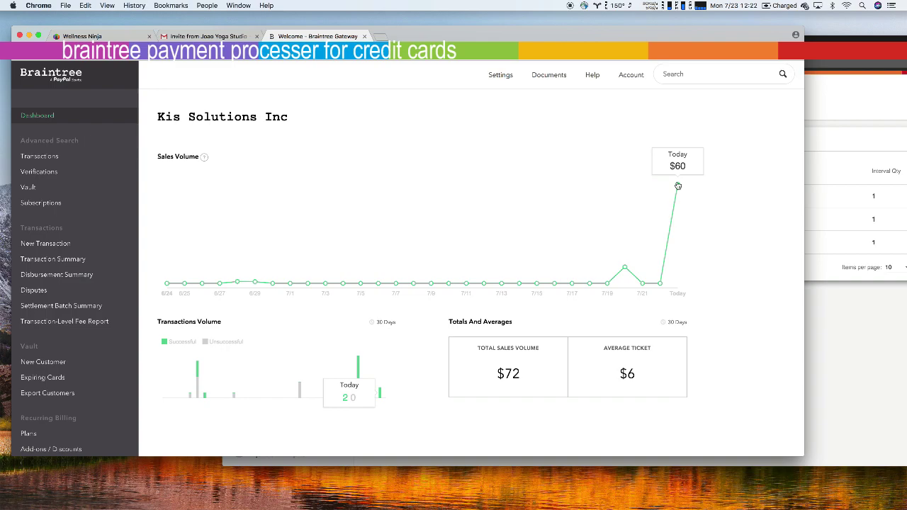
{"action": "left_click", "coordinate": [48, 157]}
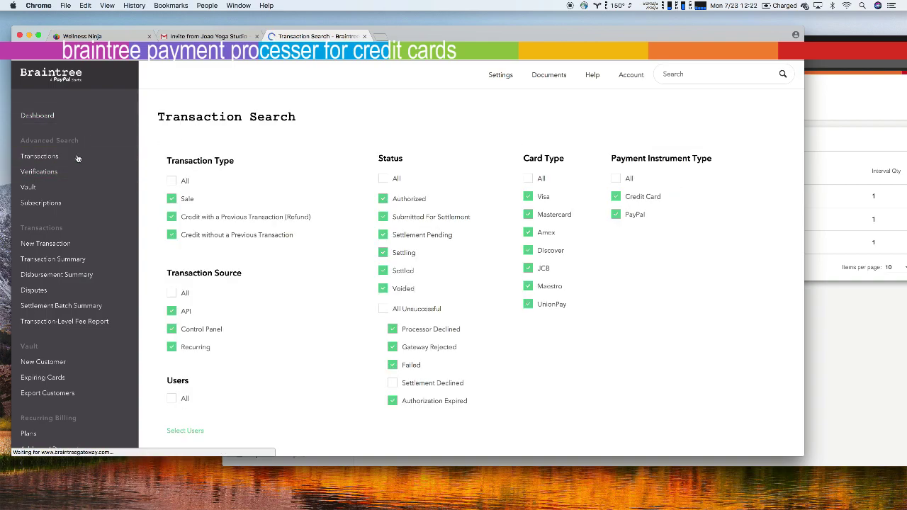
{"action": "scroll", "coordinate": [238, 231], "scroll_direction": "down", "scroll_amount": 10}
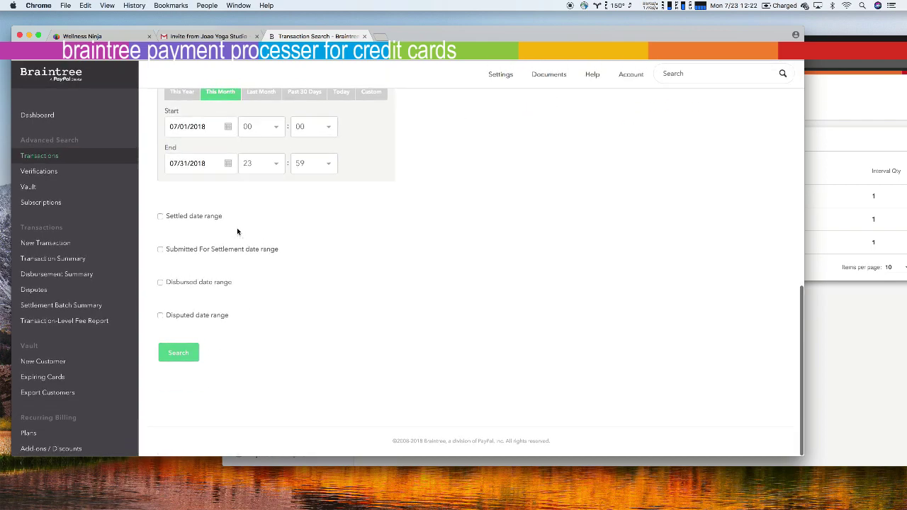
{"action": "left_click", "coordinate": [184, 353]}
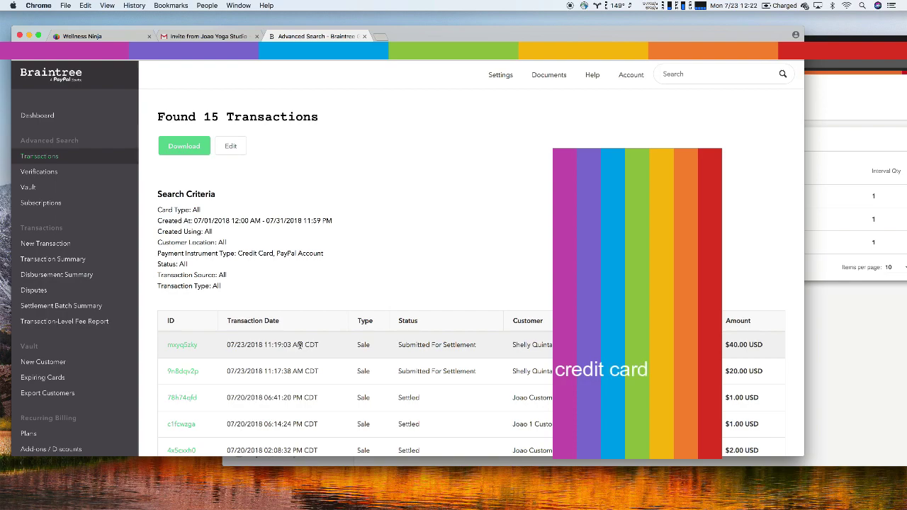
Scroll through the 15 July results, checking today's $40.00 and $20.00 sales submitted for settlement
{"action": "scroll", "coordinate": [299, 345], "scroll_direction": "down", "scroll_amount": 1}
{"action": "scroll", "coordinate": [299, 345], "scroll_direction": "down", "scroll_amount": 5}
{"action": "scroll", "coordinate": [300, 345], "scroll_direction": "up", "scroll_amount": 5}
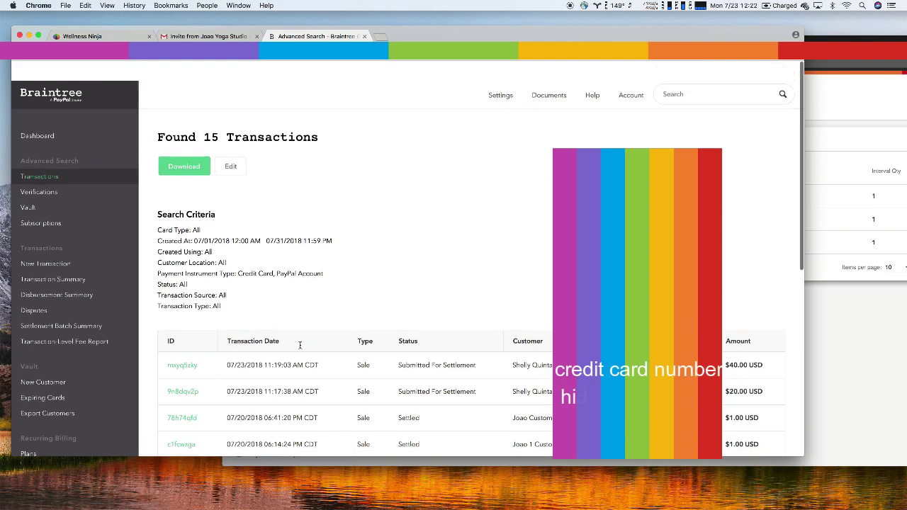